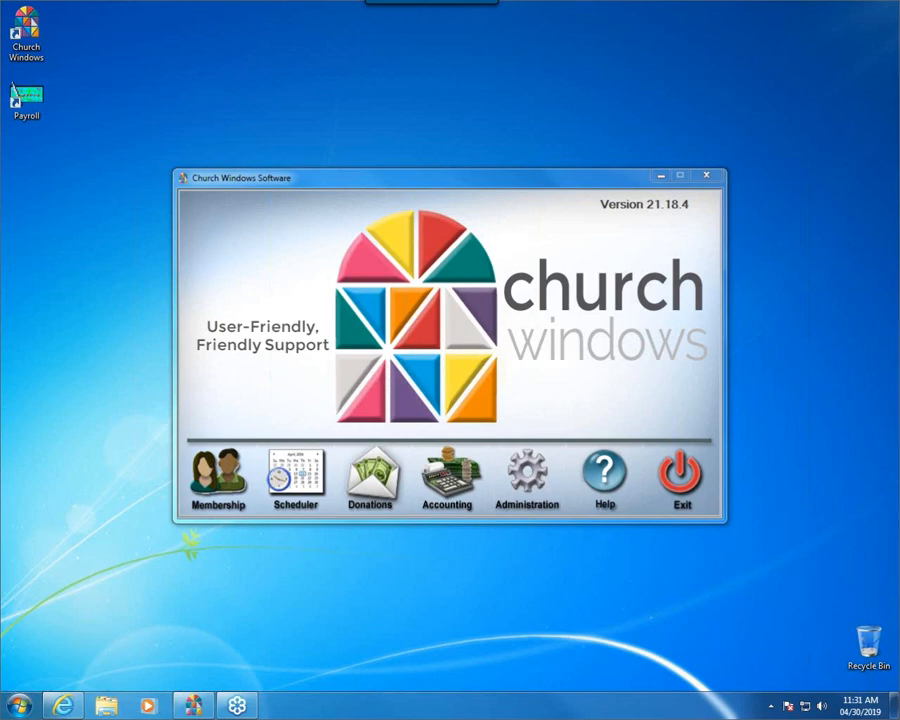
Switch to Internet Explorer and open the PDF guide from the "Accounting: Changing Banks using the Donations Module (v19 & Newer)" article.
left_click(63, 706)
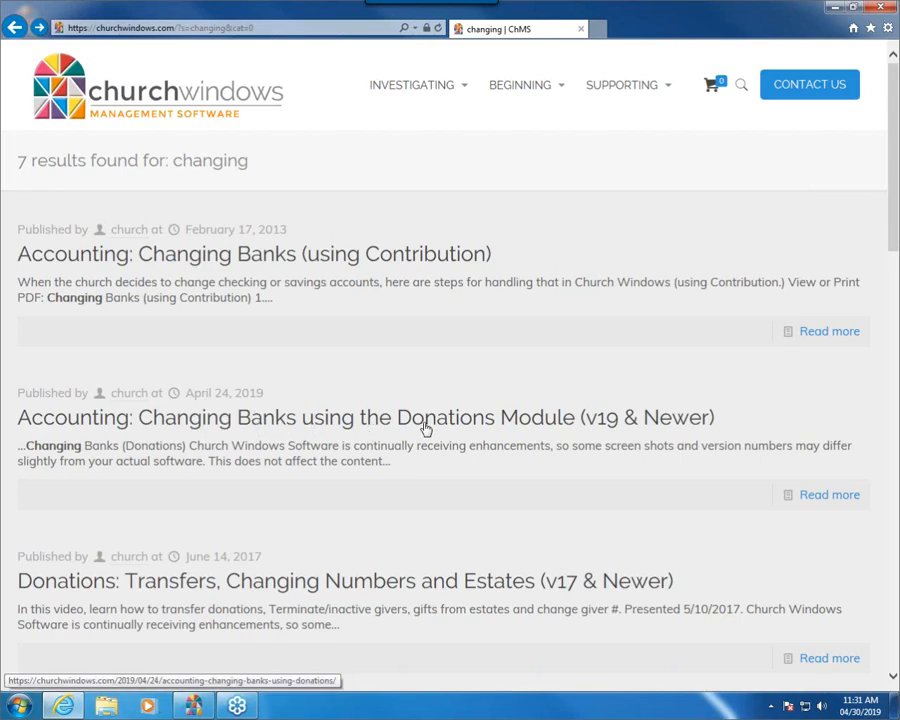
scroll(418, 450, "down", 2)
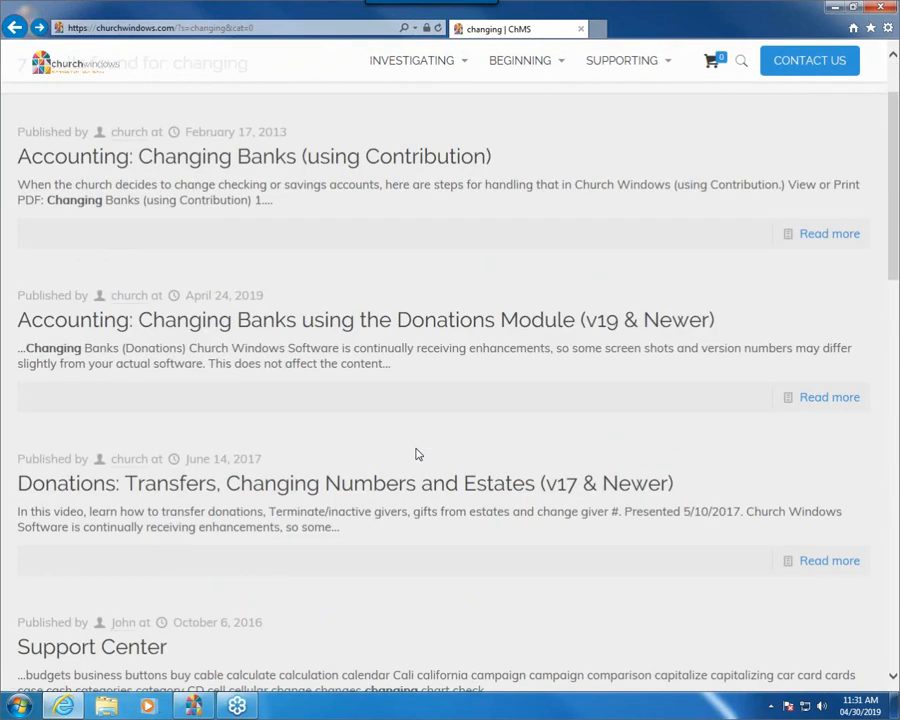
left_click(385, 326)
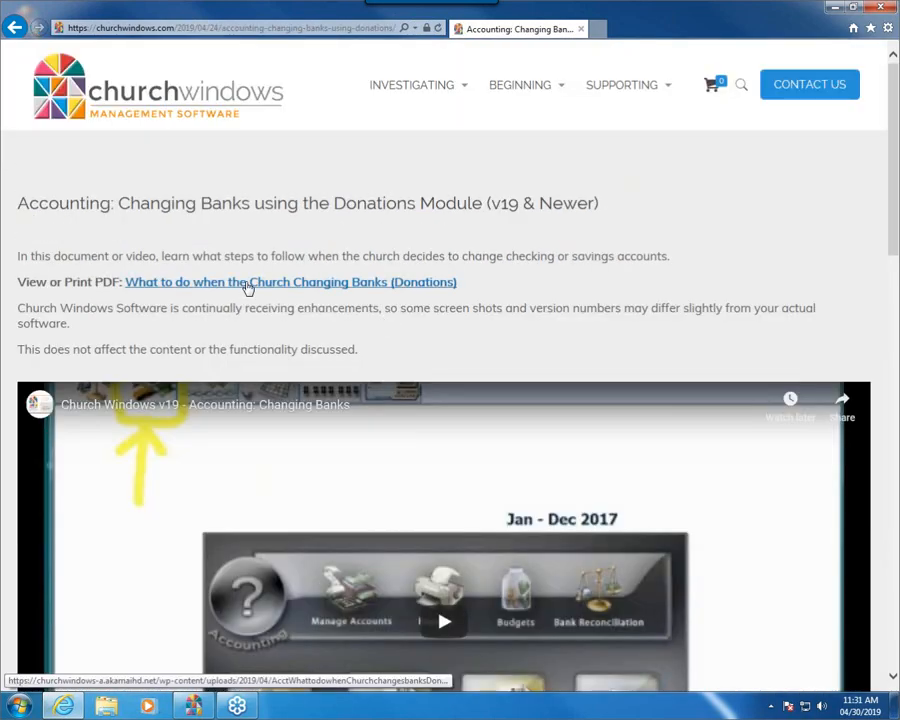
left_click(248, 287)
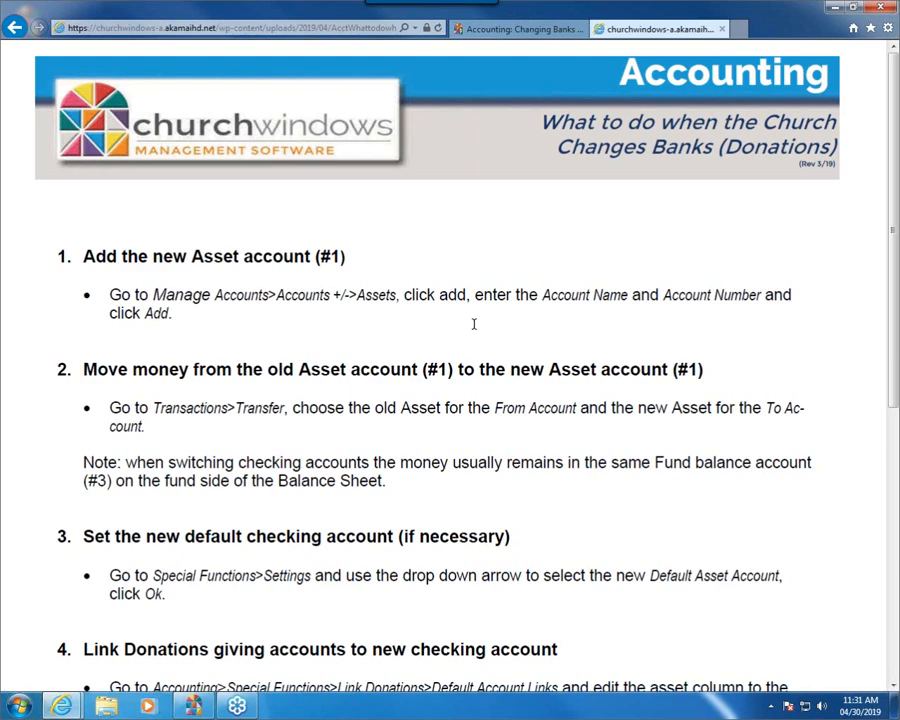
Close the PDF guide, look at the training video on the article page, and minimize the browser.
left_click(14, 27)
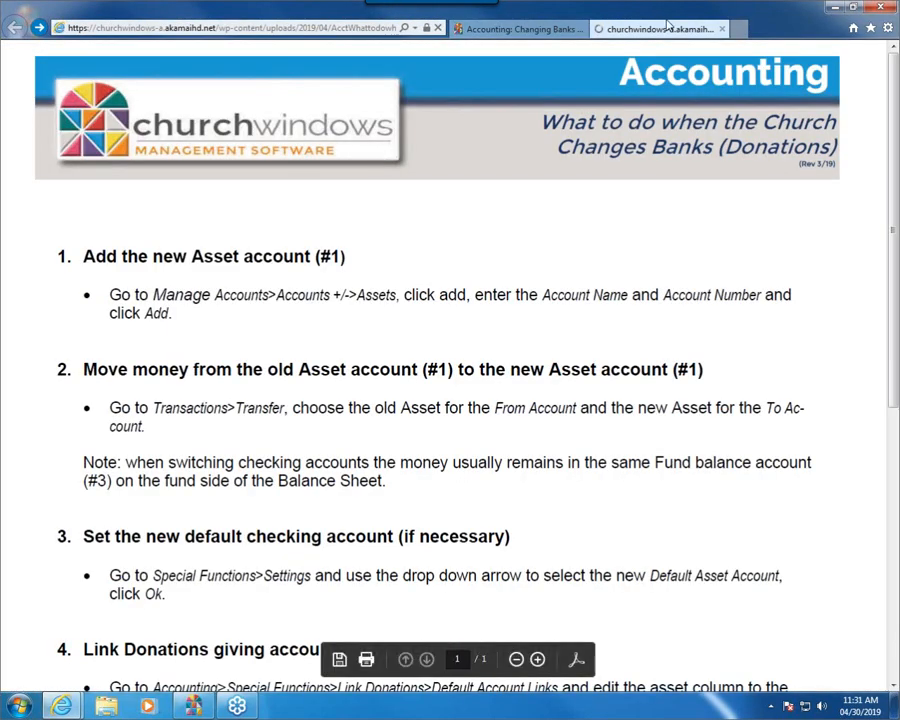
left_click(718, 30)
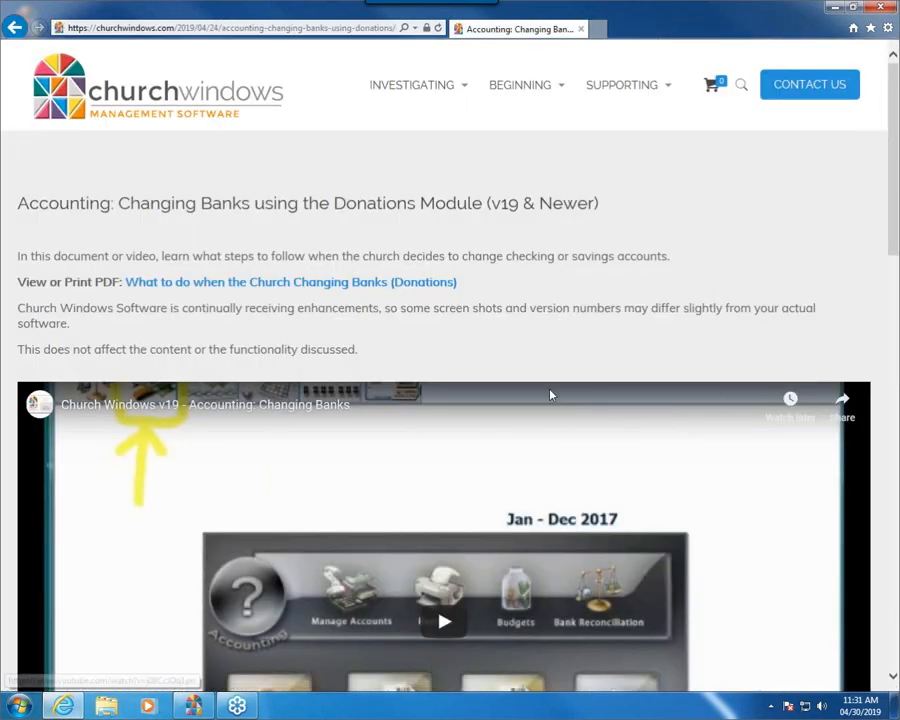
scroll(307, 276, "down", 3)
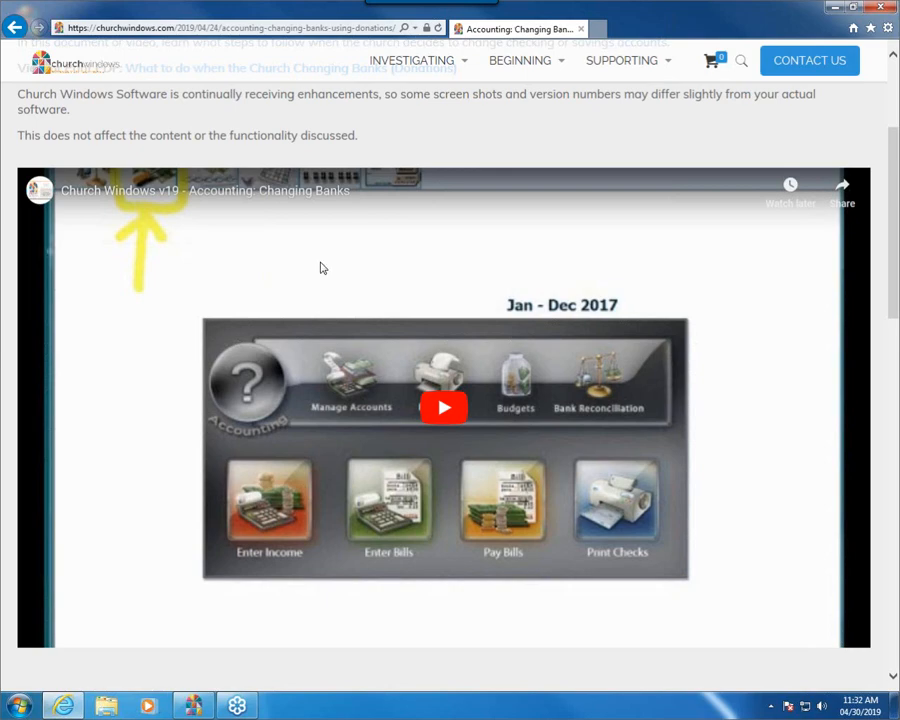
mouse_move(520, 60)
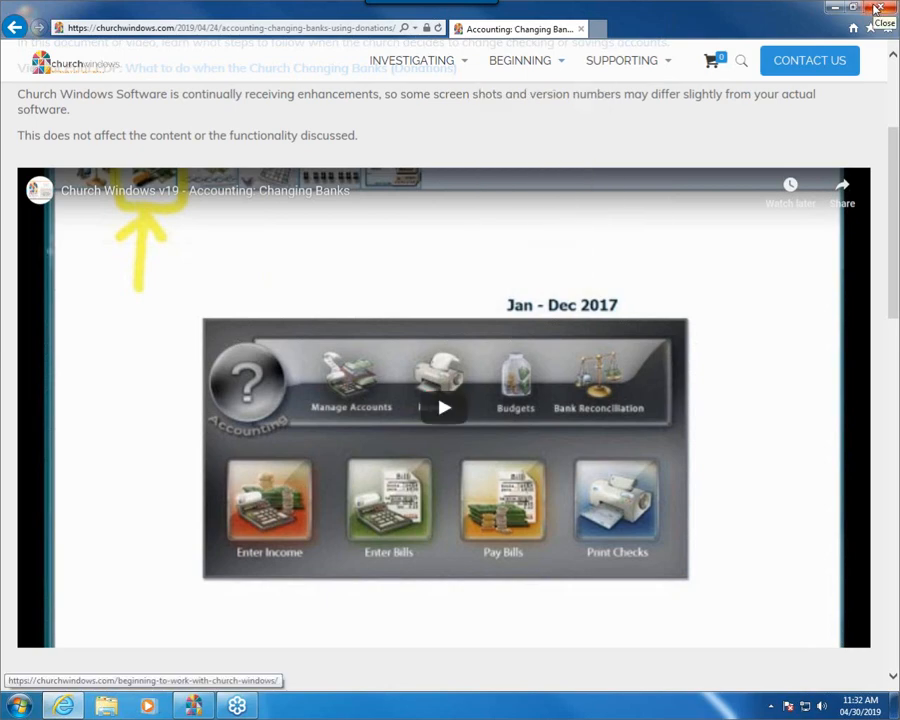
left_click(836, 10)
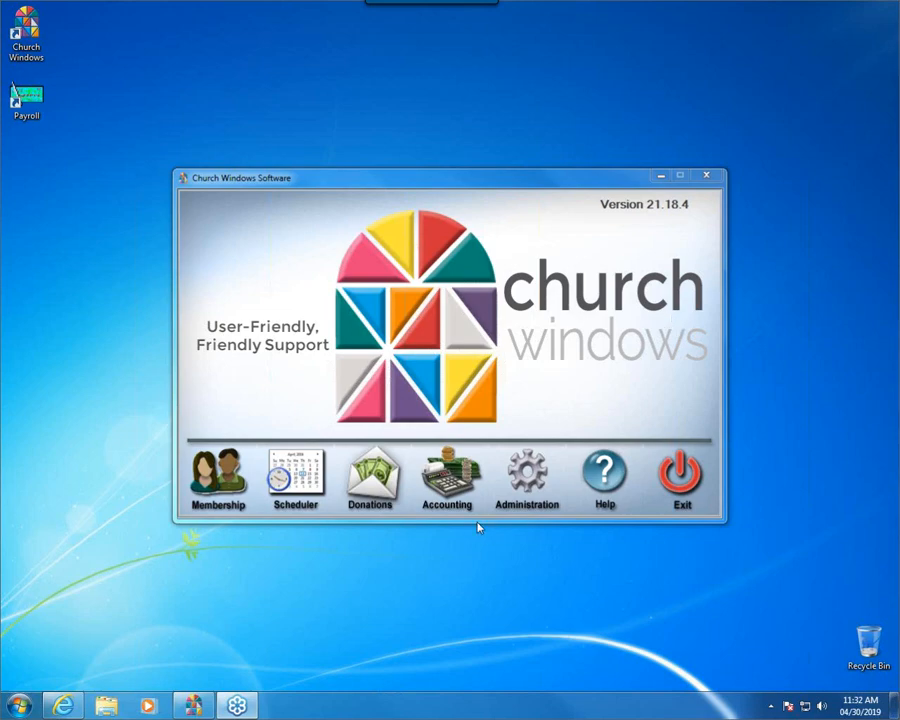
Open the Accounting module and review the asset accounts in the Chart of Accounts, including its tree view.
left_click(456, 497)
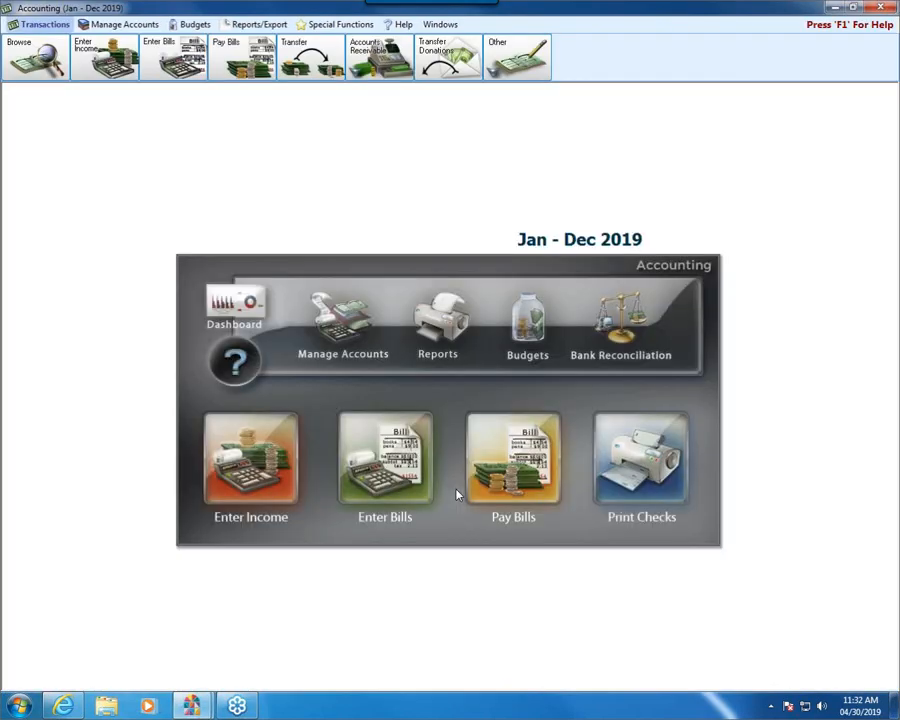
left_click(338, 330)
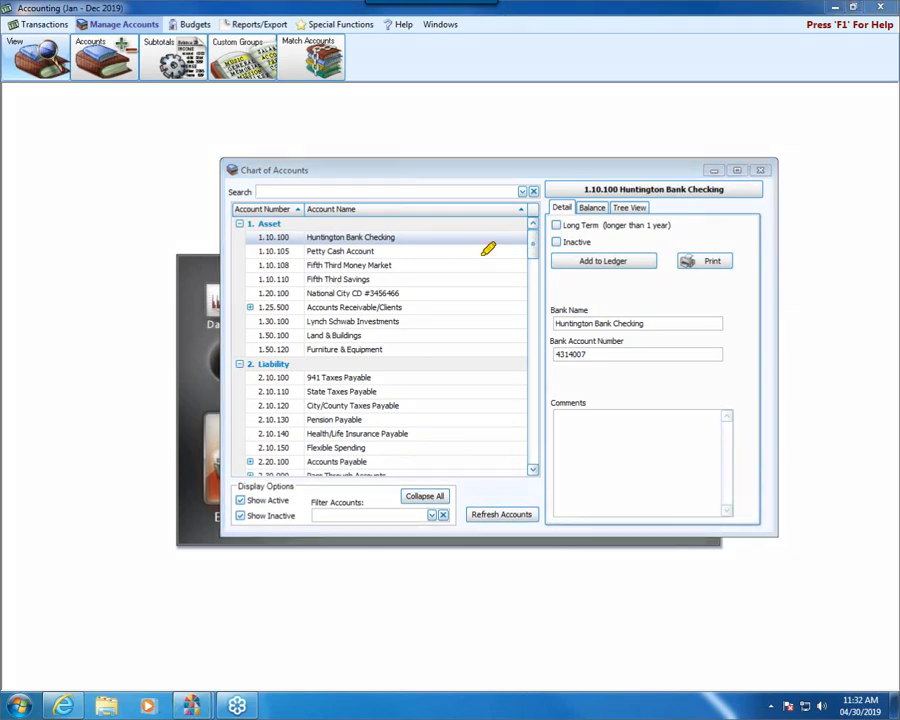
left_click_drag(242, 220, 362, 222)
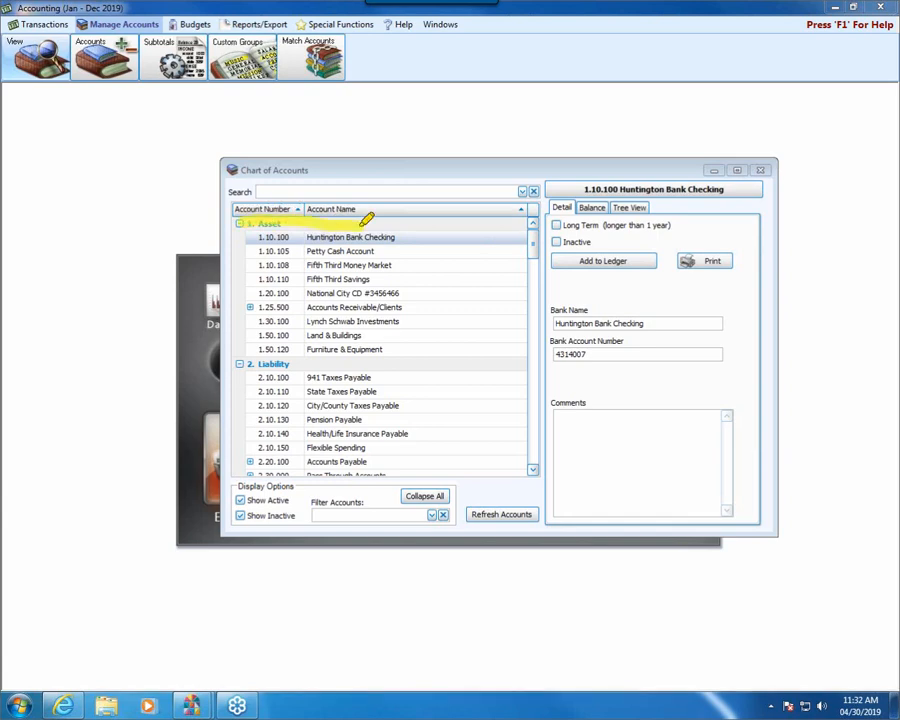
left_click_drag(420, 240, 610, 241)
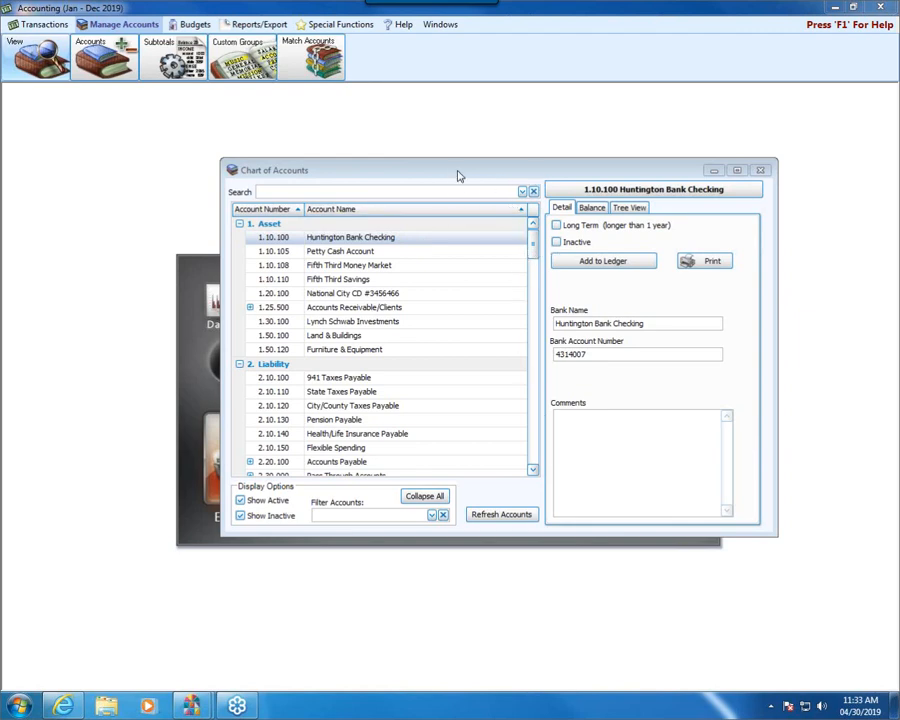
left_click(627, 208)
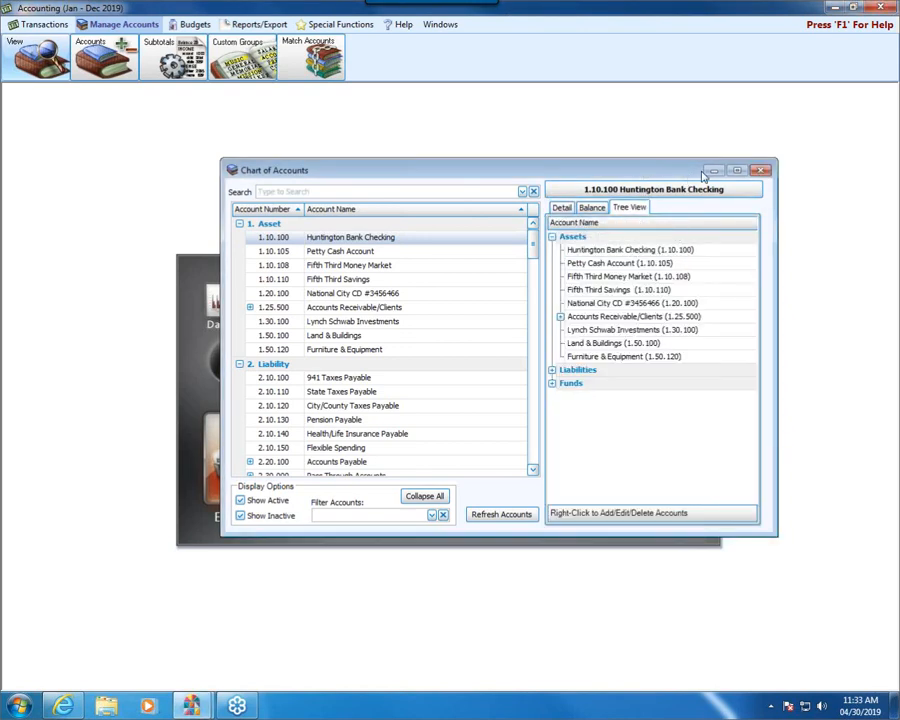
left_click(760, 170)
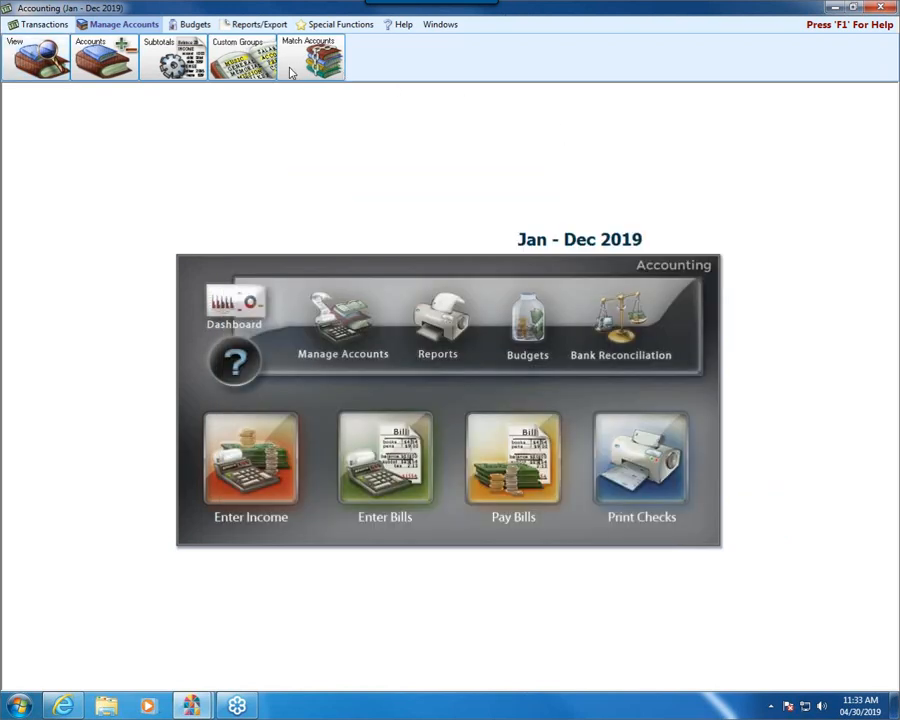
Start a new asset account named Park National Checking with account number 1.10.103.
left_click(107, 62)
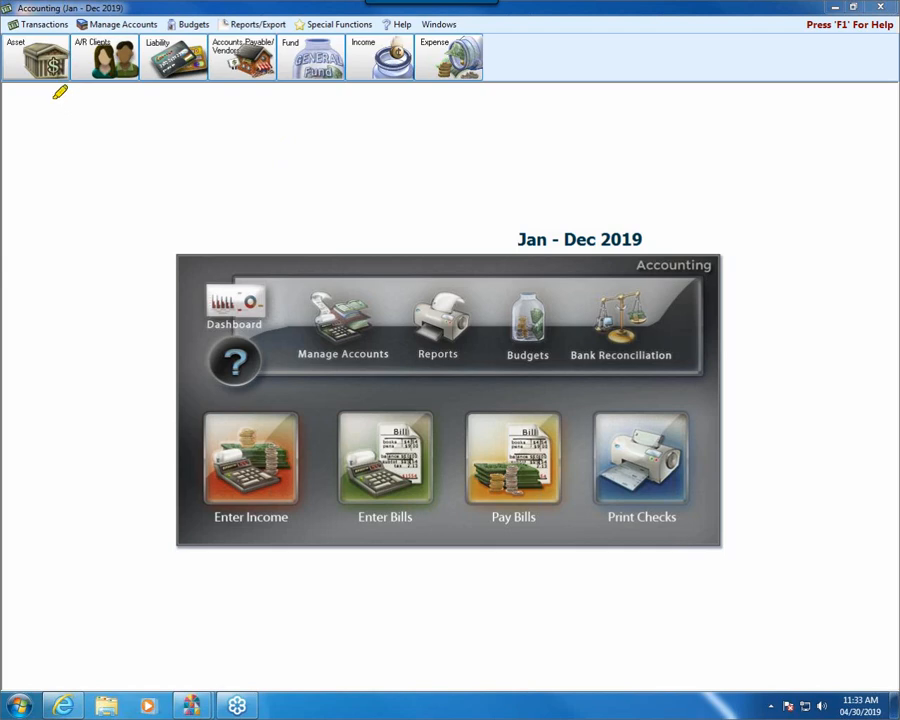
mouse_move(83, 197)
left_mouse_down()
mouse_move(55, 95)
mouse_move(43, 120)
mouse_move(75, 104)
left_mouse_up()
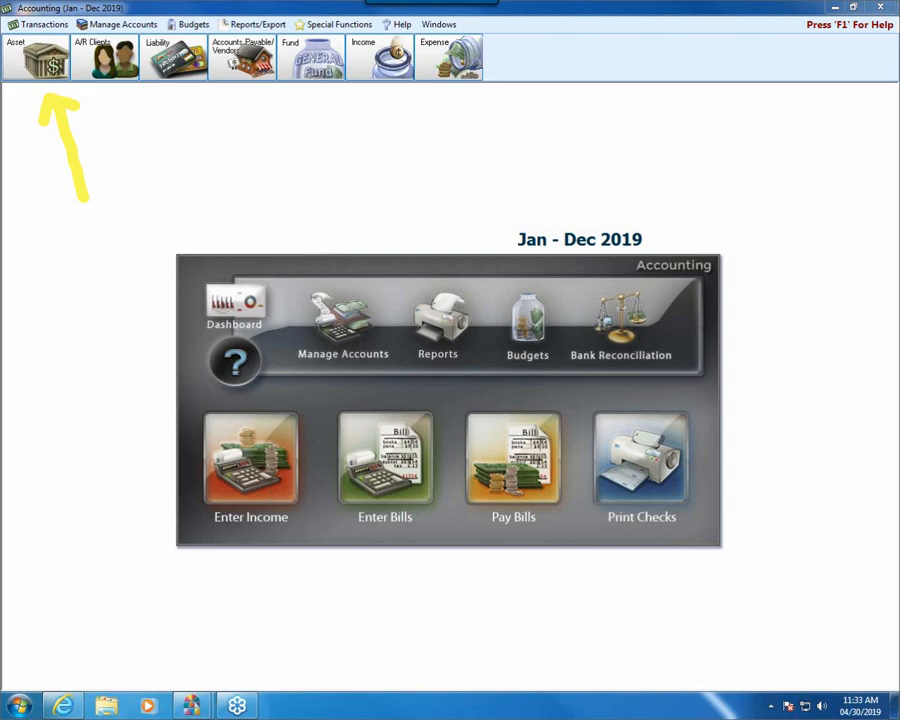
left_click(34, 62)
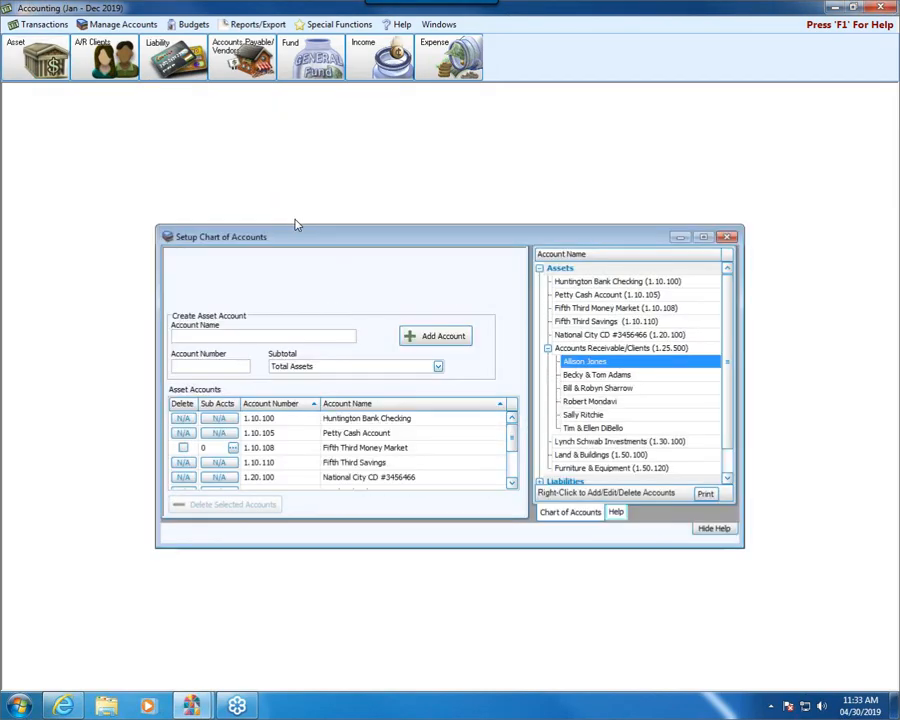
left_click(196, 337)
type("Park National Checking")
left_click(226, 364)
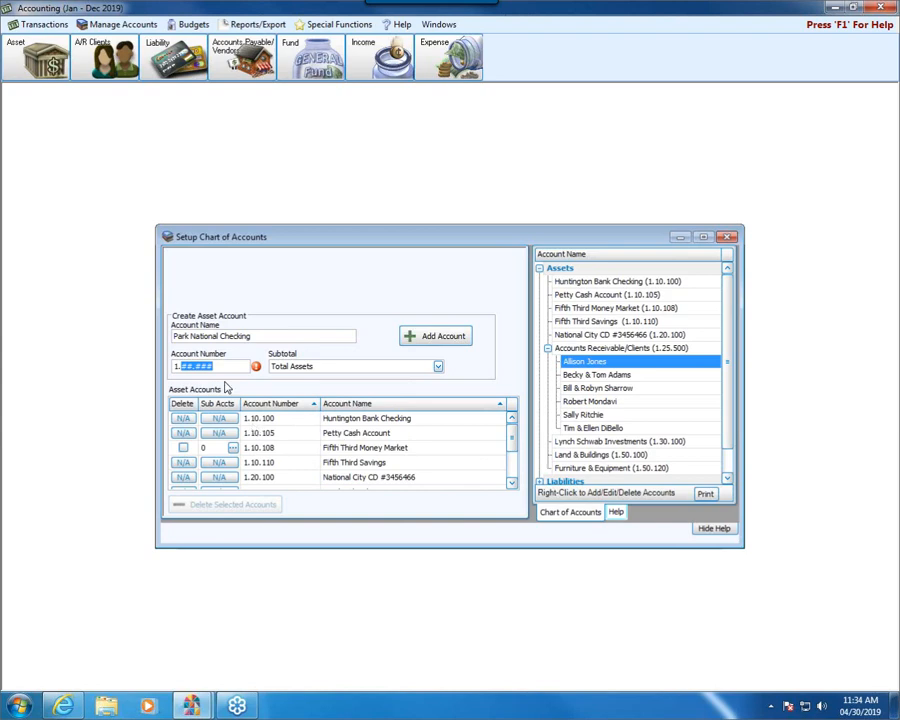
type("10103")
Assign the Total Current Assets & Investments subtotal, add the new asset account, and close the account setup.
left_click(438, 367)
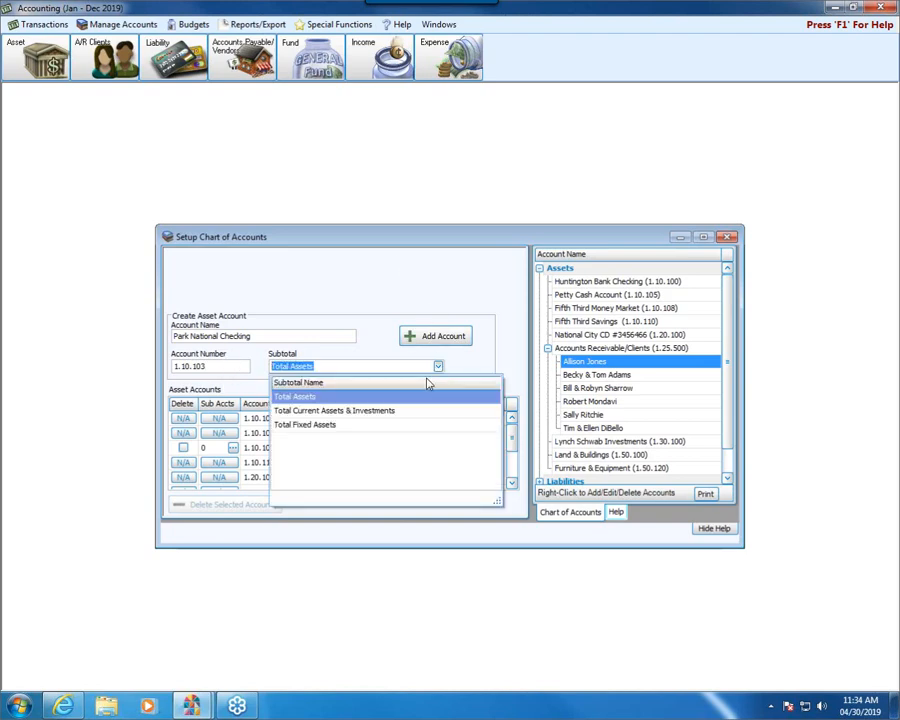
left_click(308, 411)
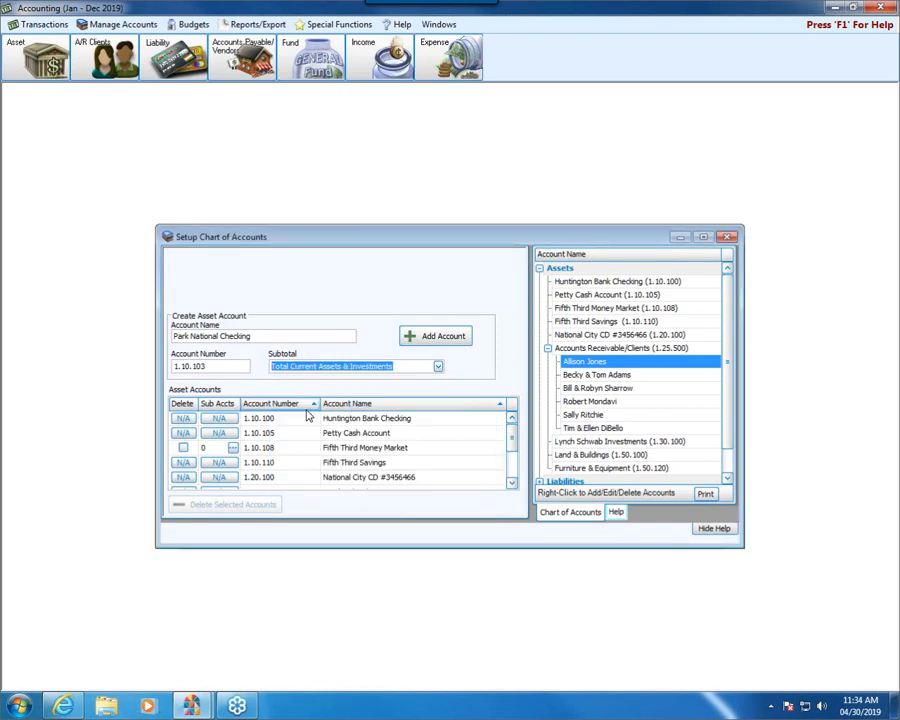
left_click(426, 338)
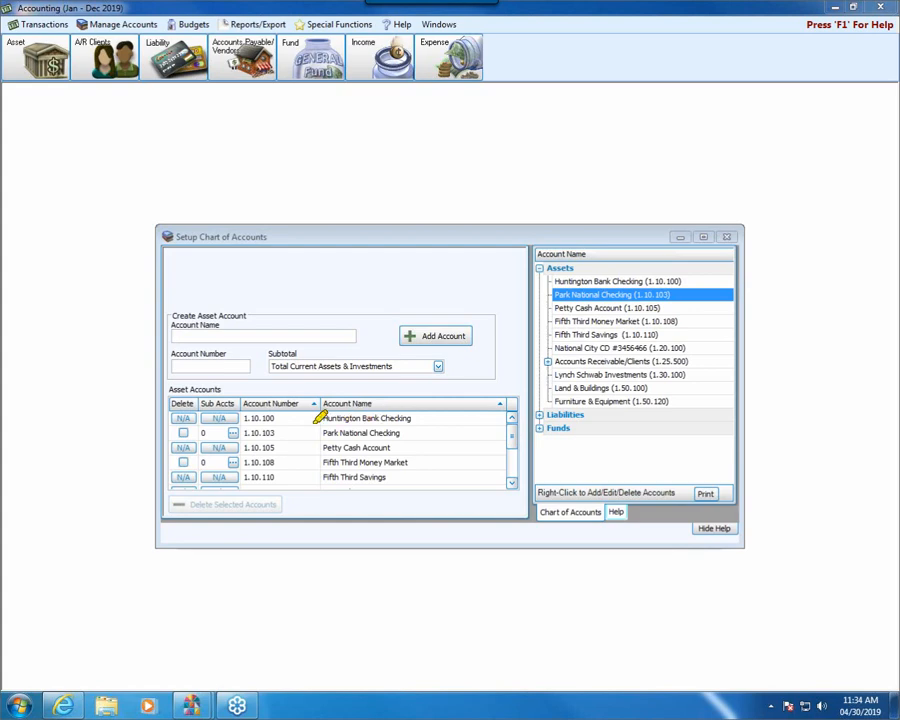
left_click_drag(242, 433, 458, 432)
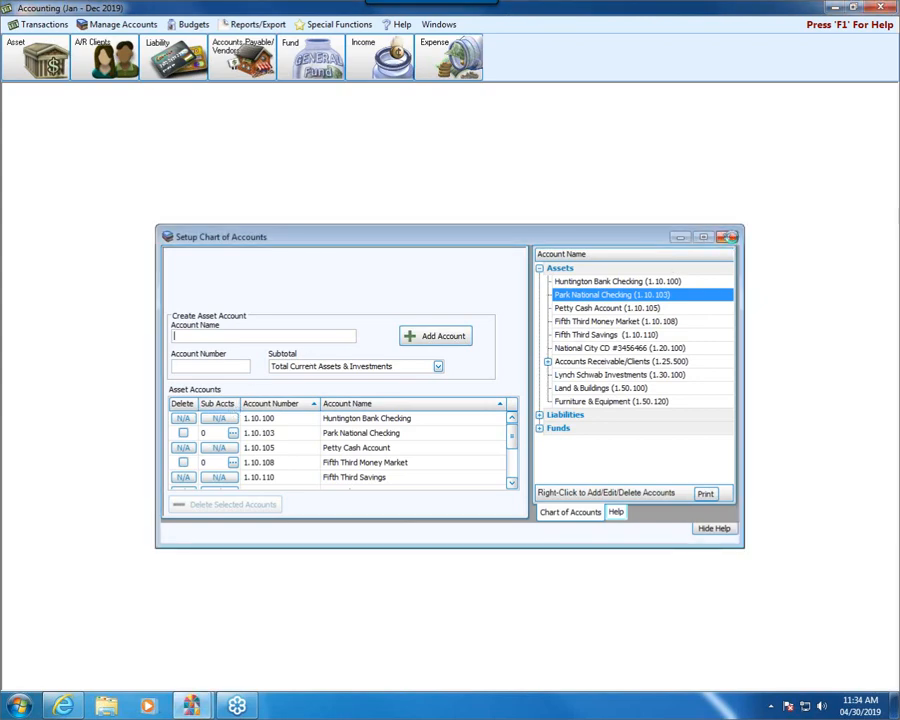
left_click(728, 238)
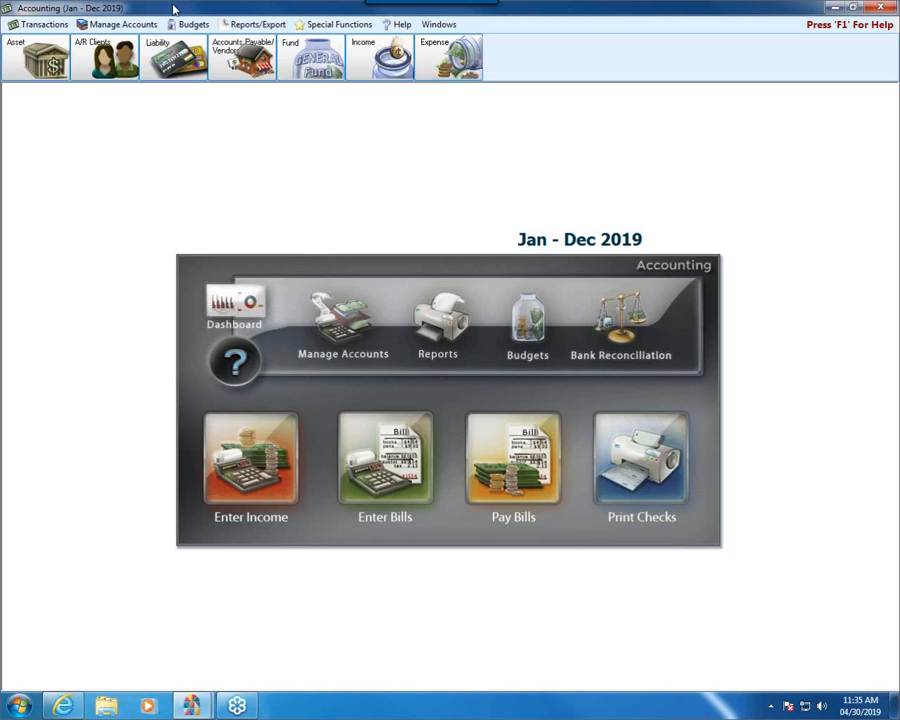
Start a transfer transaction with 1.10.100 - Huntington Bank Checking as the From Account.
left_click(50, 26)
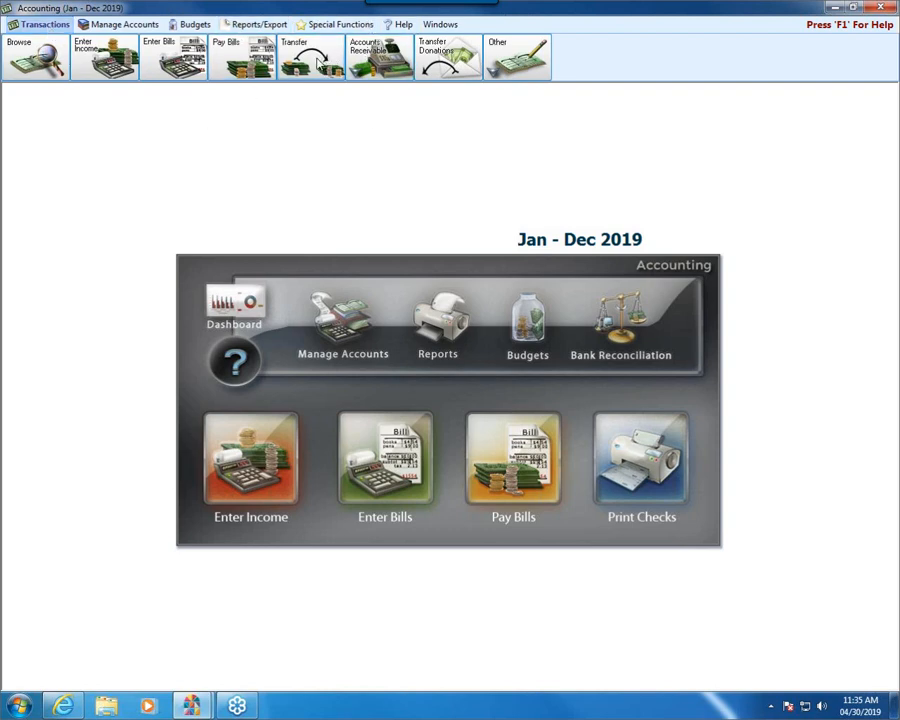
left_click(316, 62)
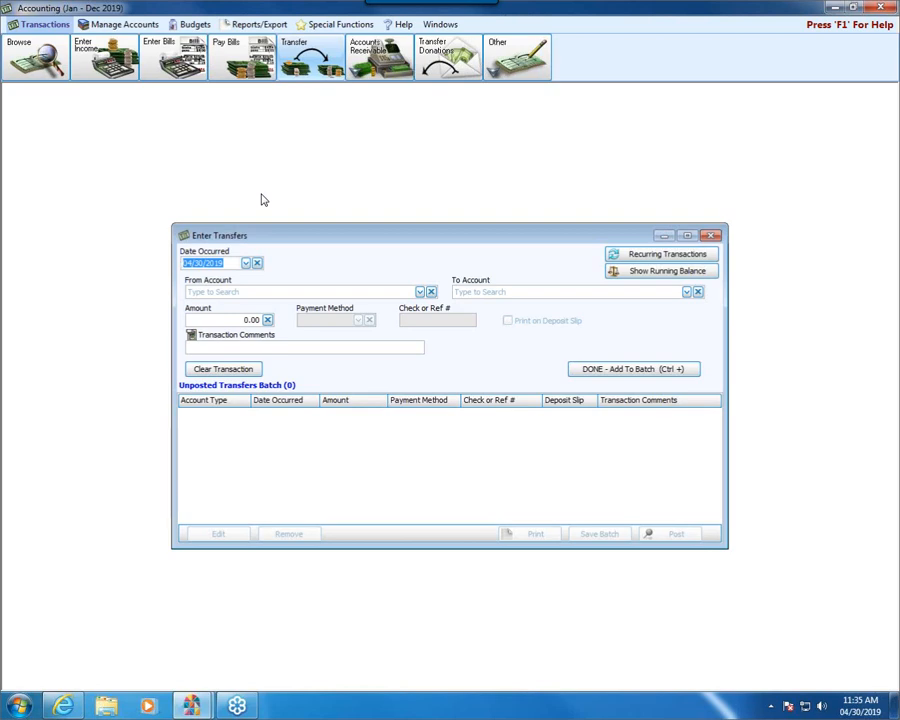
left_click(290, 292)
left_click(420, 292)
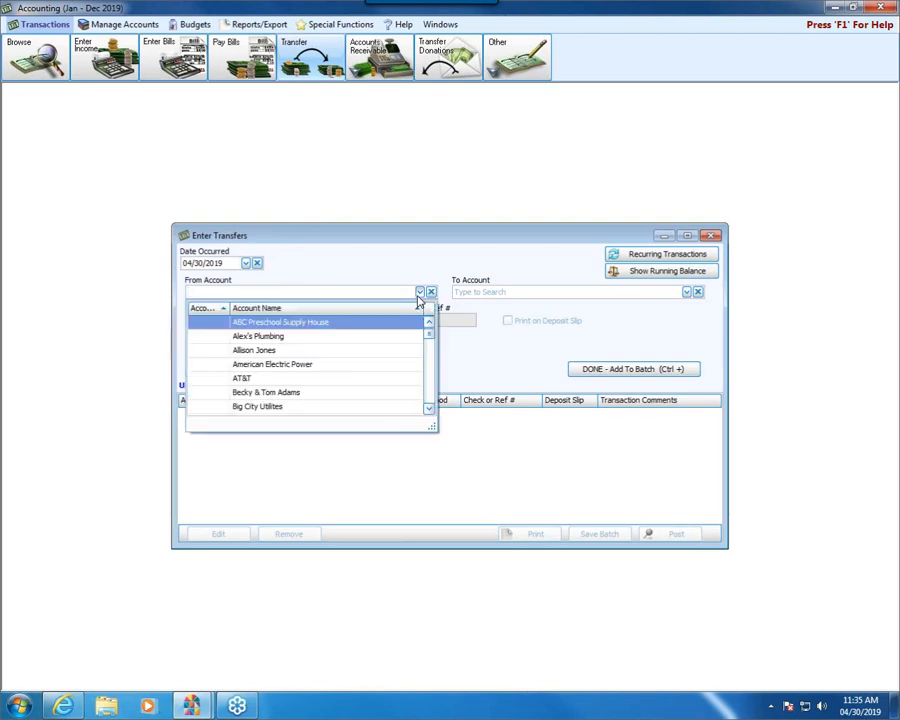
type("hun")
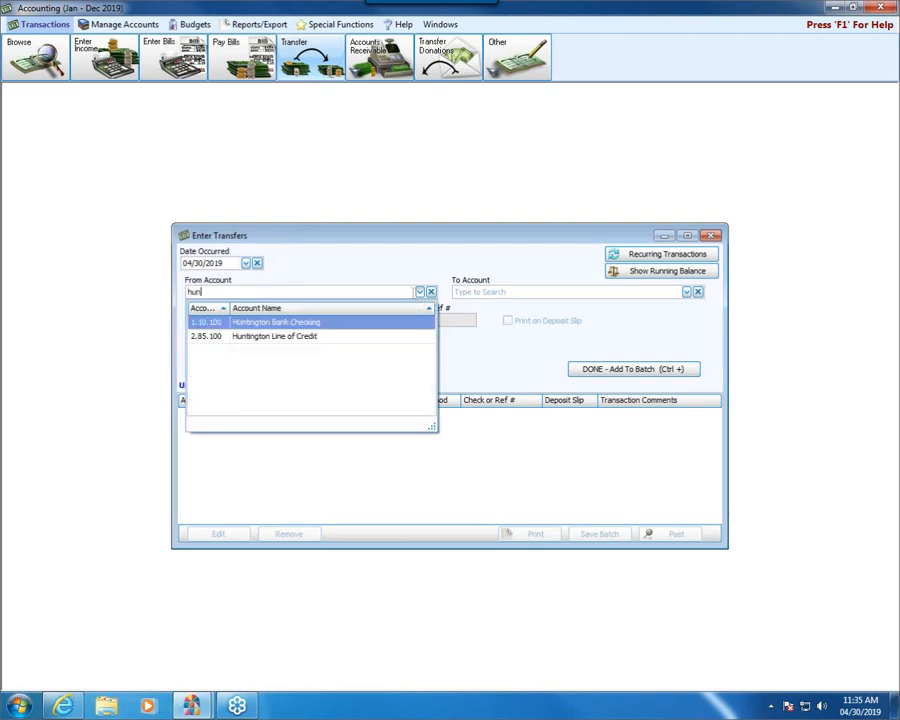
type("tin")
left_click(299, 324)
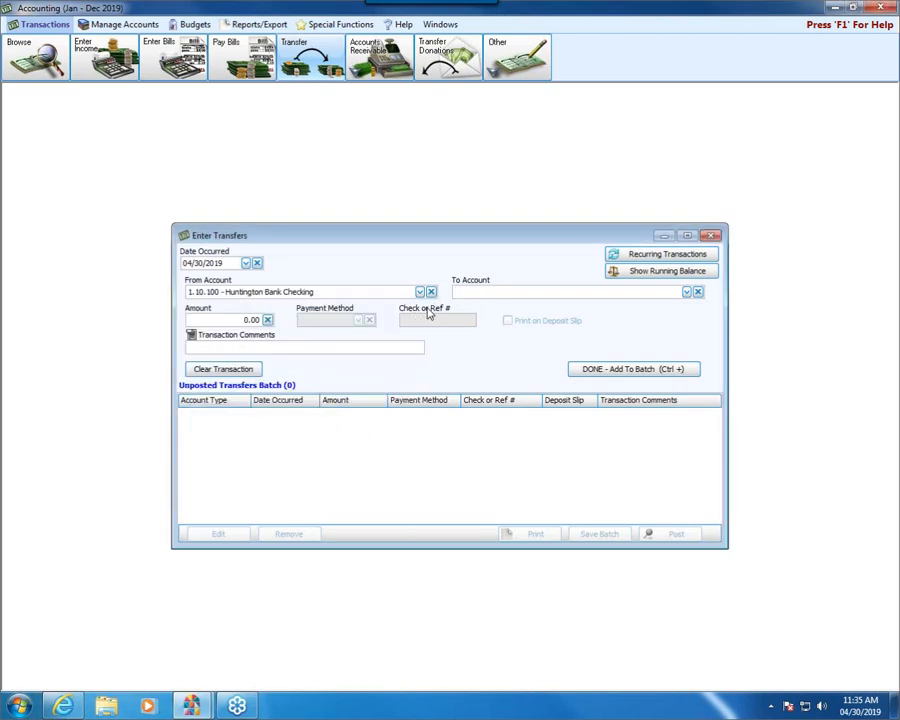
type("park")
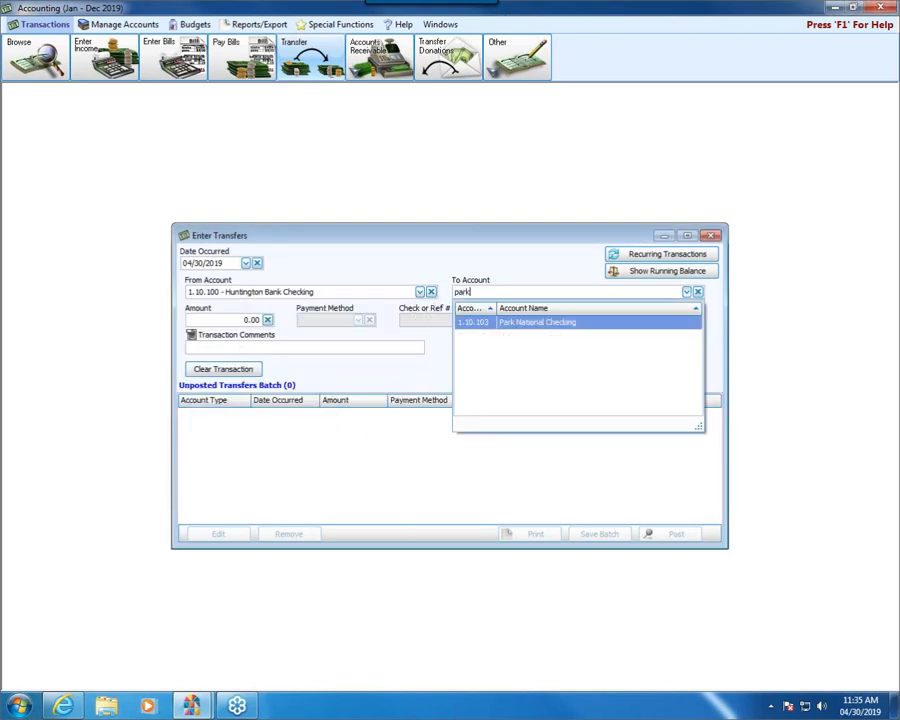
key("BackSpace")
key("BackSpace")
key("BackSpace")
key("BackSpace")
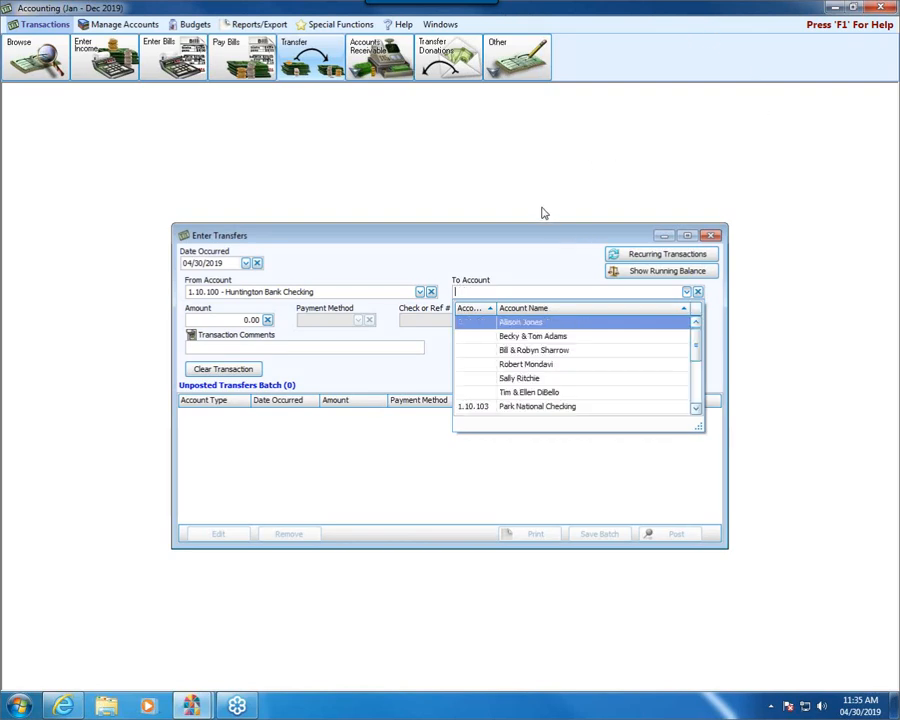
left_click(465, 254)
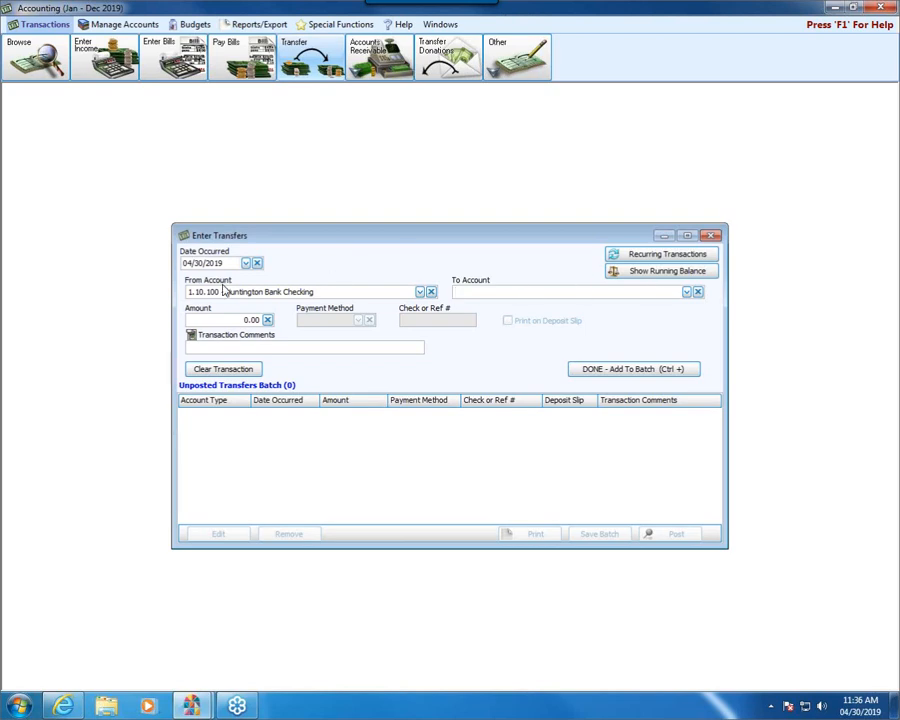
Choose 1.10.103 - Park National Checking as the To Account of the transfer.
left_click(687, 292)
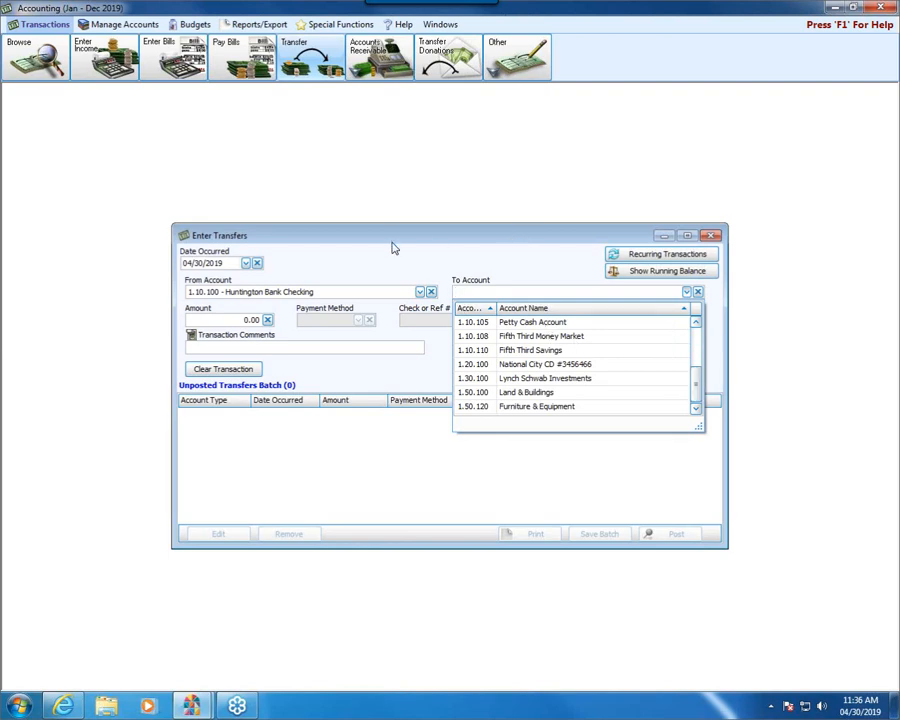
left_click_drag(696, 386, 694, 368)
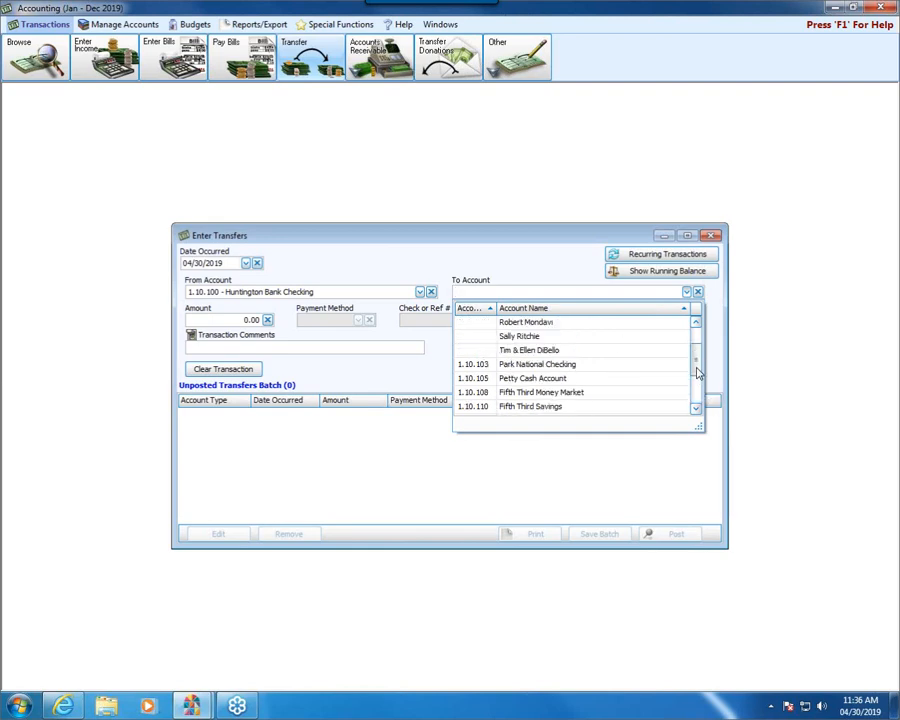
left_click(546, 366)
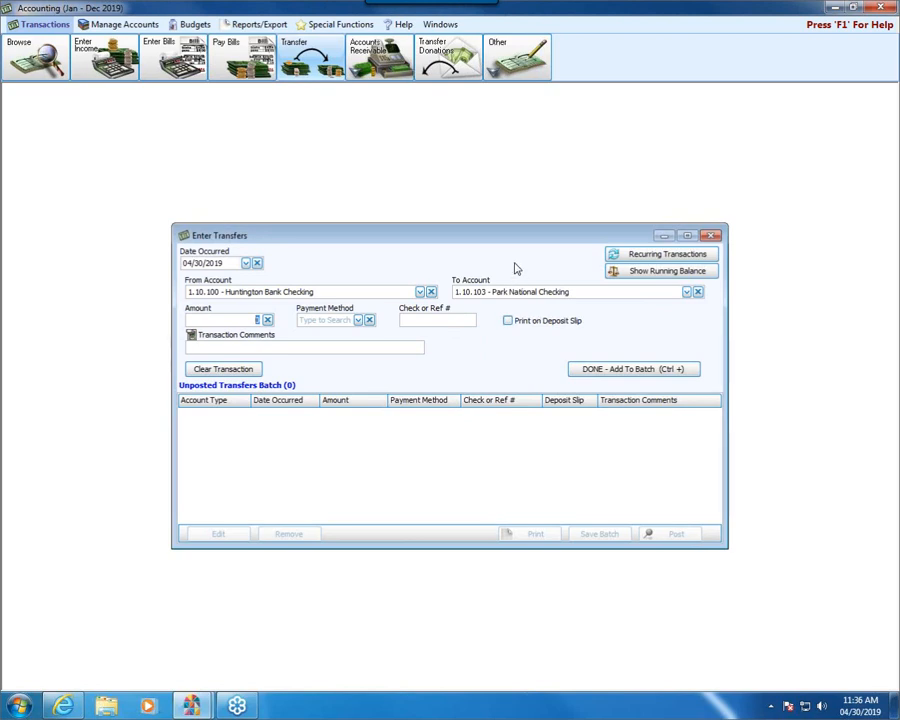
Set the transfer amount to 5,000.00 and its payment method to Computer Check.
left_click(256, 318)
type("5000")
left_click(357, 320)
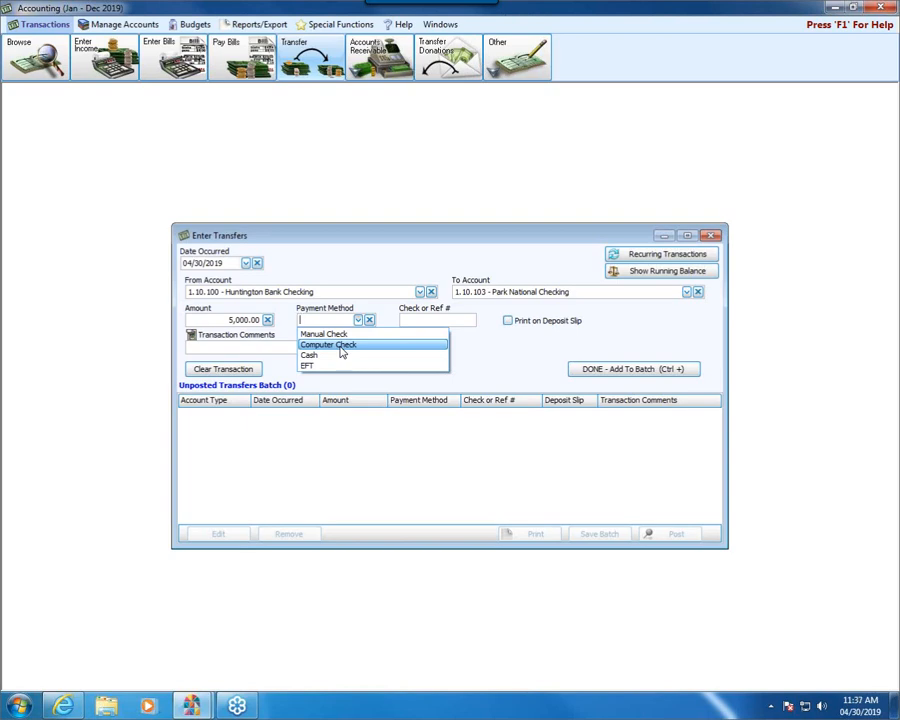
left_click(340, 346)
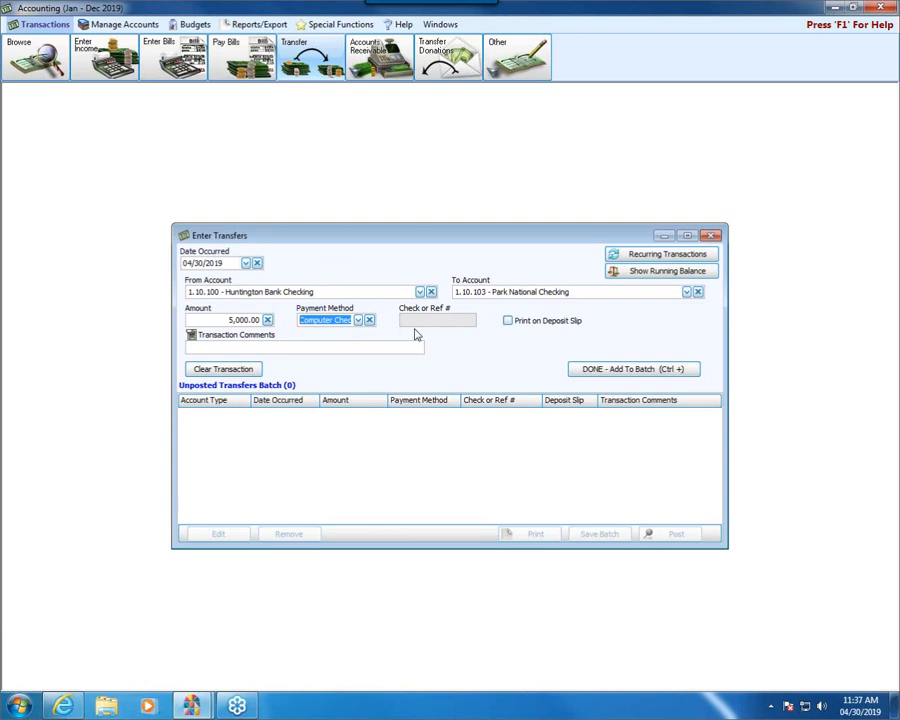
Enter the transaction comment "To open checking account." and add the transfer to the batch.
left_click(288, 348)
type("To ope")
key("BackSpace")
type("en")
key("BackSpace")
key("BackSpace")
key("BackSpace")
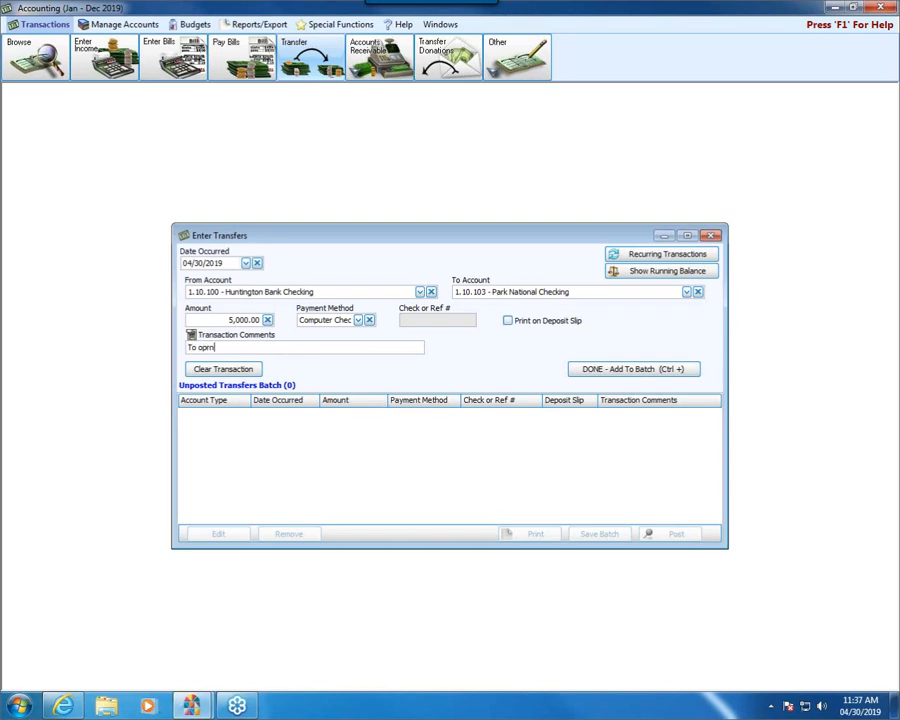
type("en checking account.")
left_click(234, 347)
key("BackSpace")
key("BackSpace")
type("en che")
left_click(603, 368)
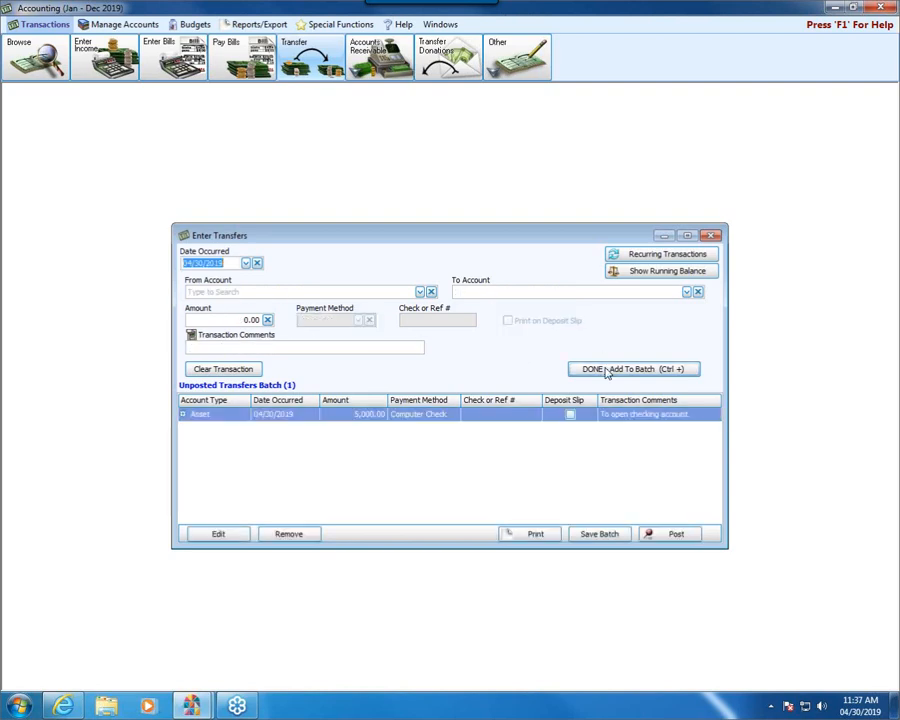
Check the running balances of the transfer batch, and post it without printing.
left_click(636, 272)
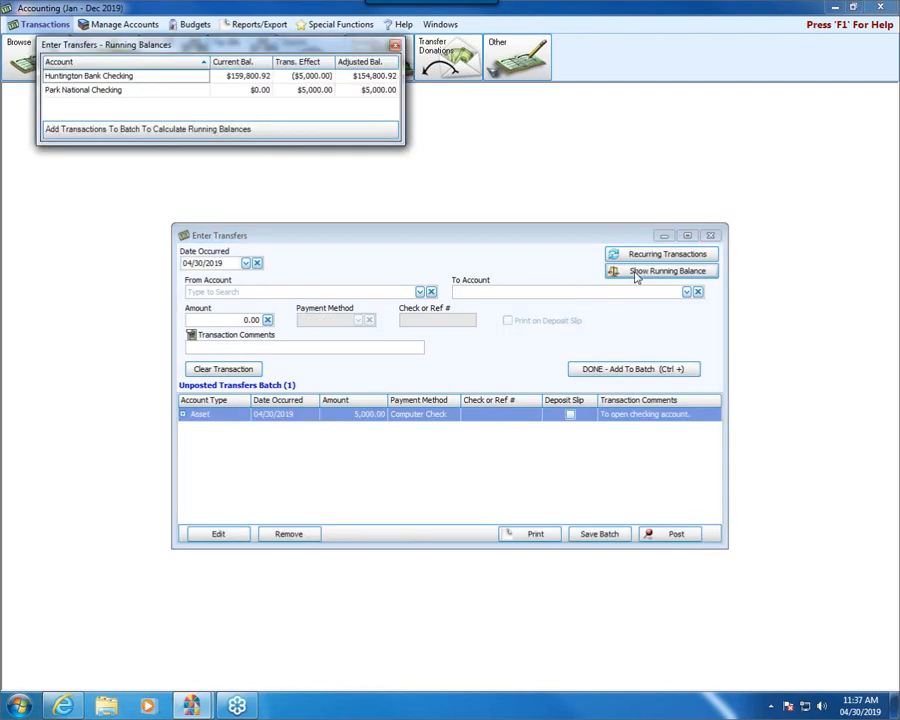
left_click_drag(281, 50, 339, 97)
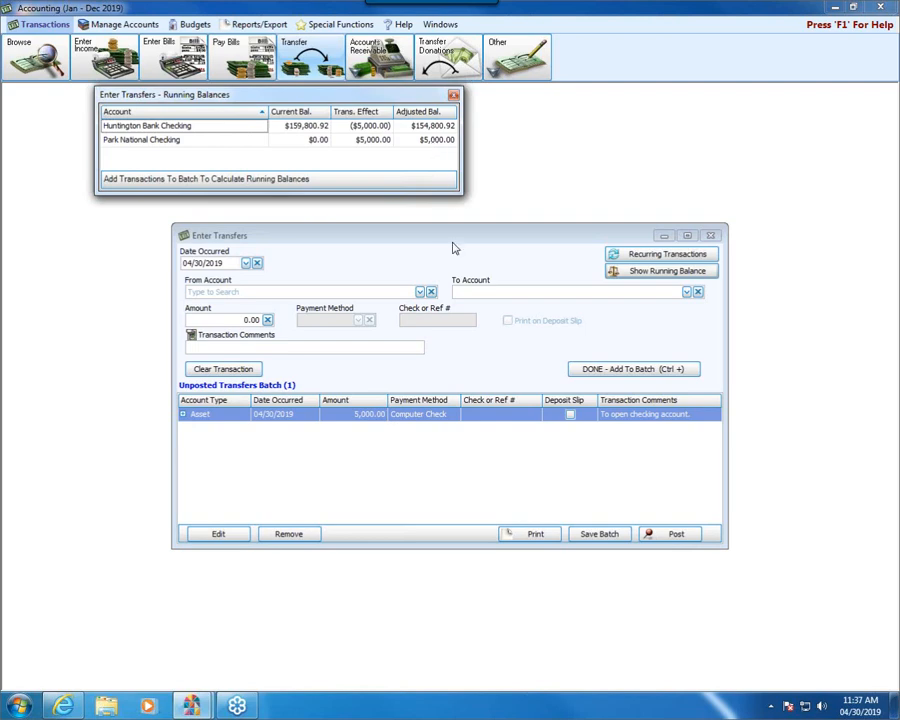
left_click(670, 536)
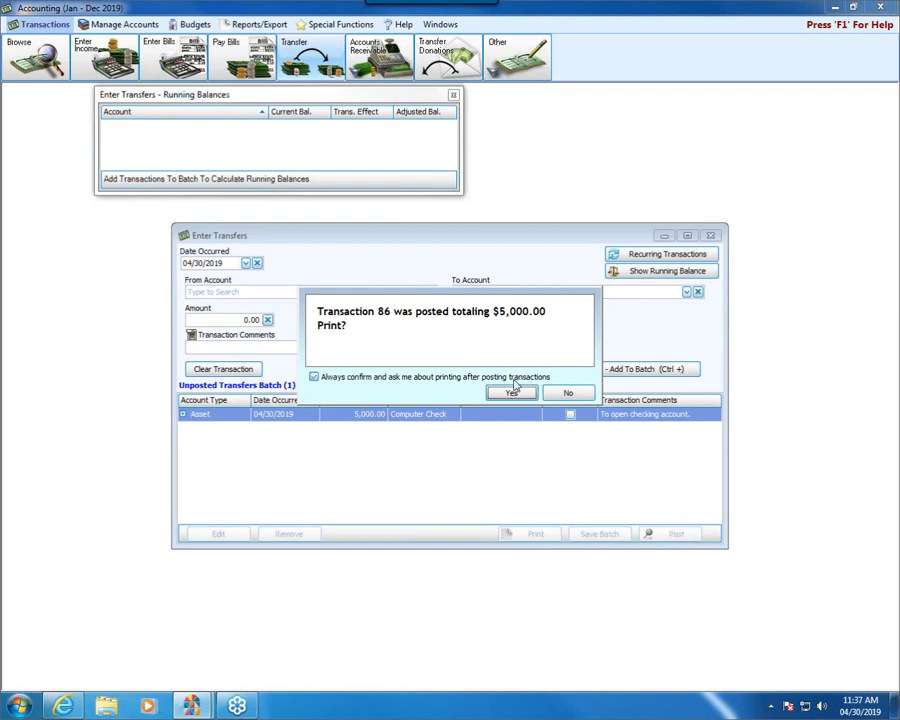
left_click(568, 393)
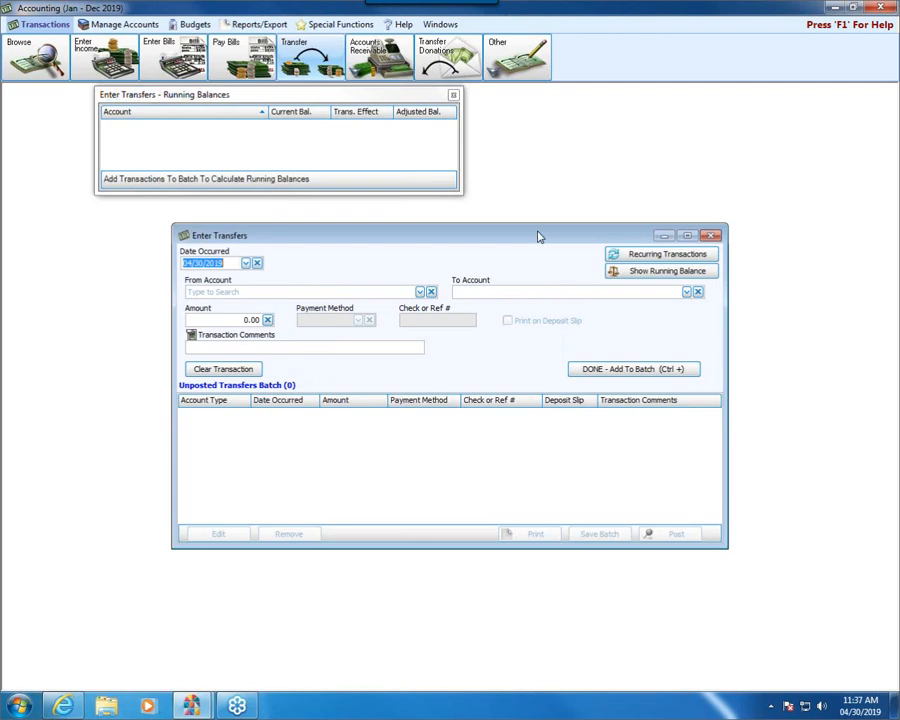
left_click(453, 94)
left_click(709, 235)
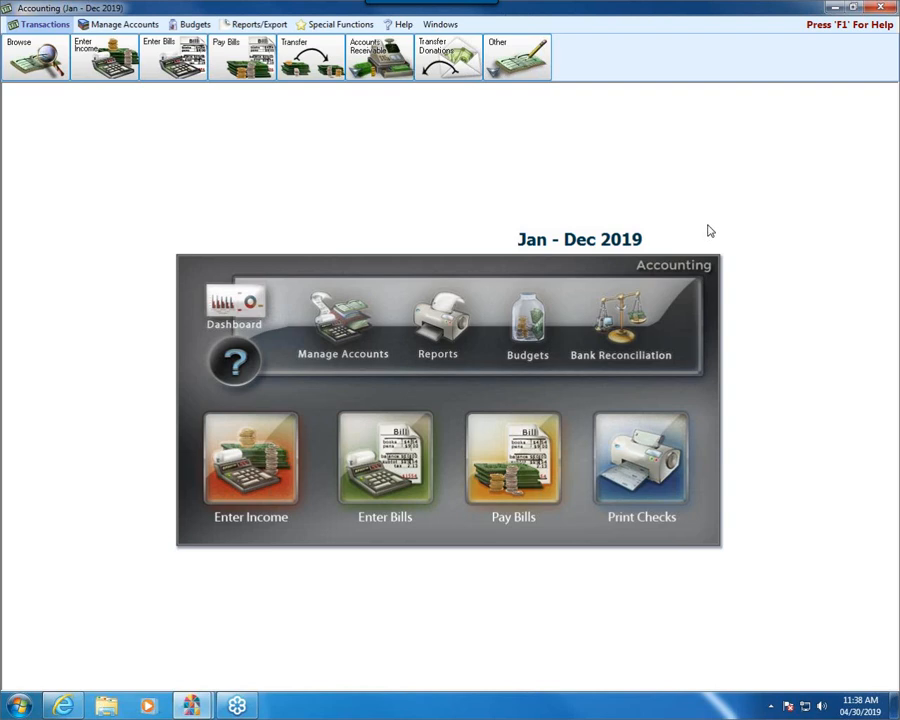
Set the Default Asset Account in the accounting settings to 1.10.103 - Park National Checking and save the settings.
left_click(335, 26)
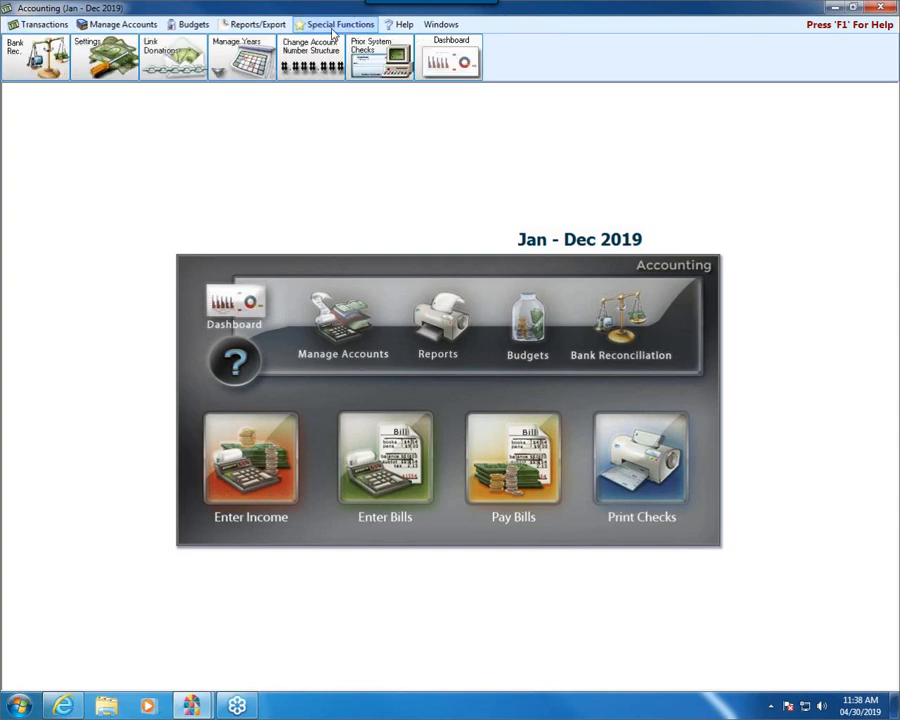
left_click(121, 64)
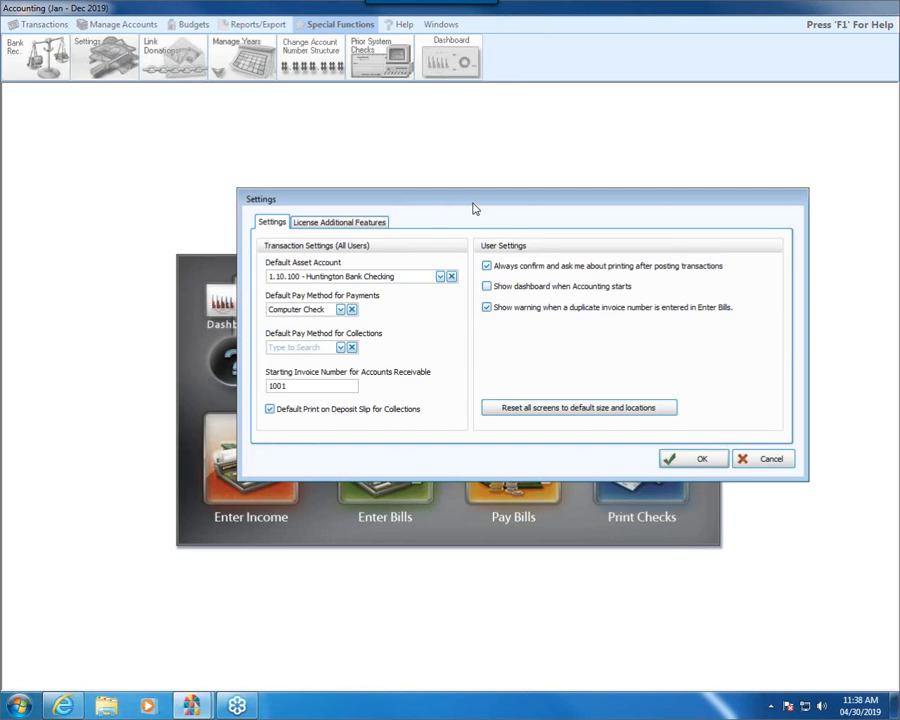
left_click_drag(474, 207, 414, 257)
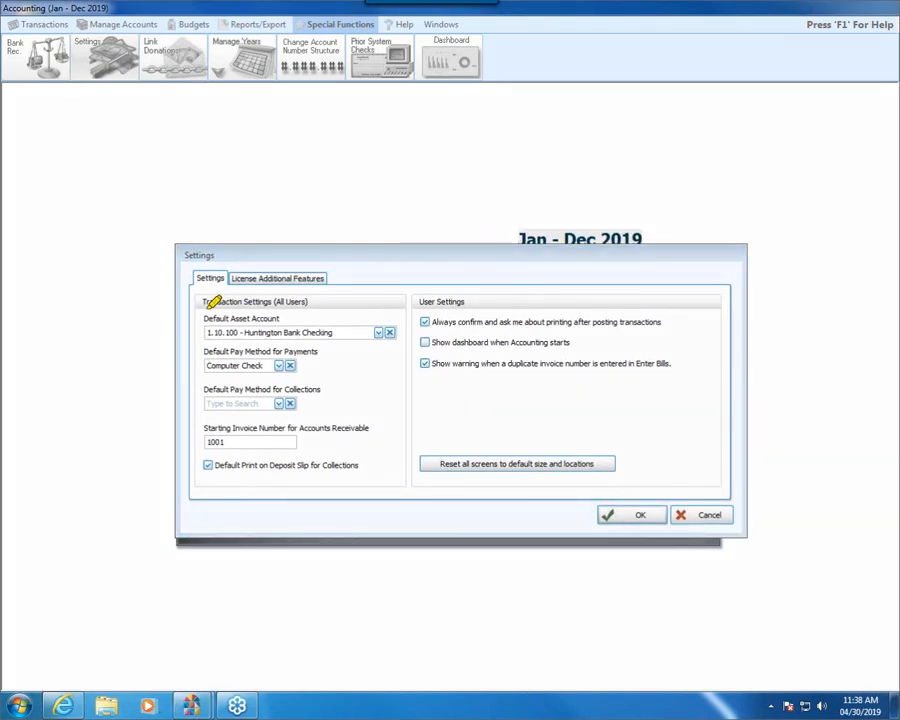
mouse_move(207, 301)
left_mouse_down()
mouse_move(315, 303)
mouse_move(325, 321)
mouse_move(203, 316)
mouse_move(250, 338)
mouse_move(300, 332)
left_mouse_up()
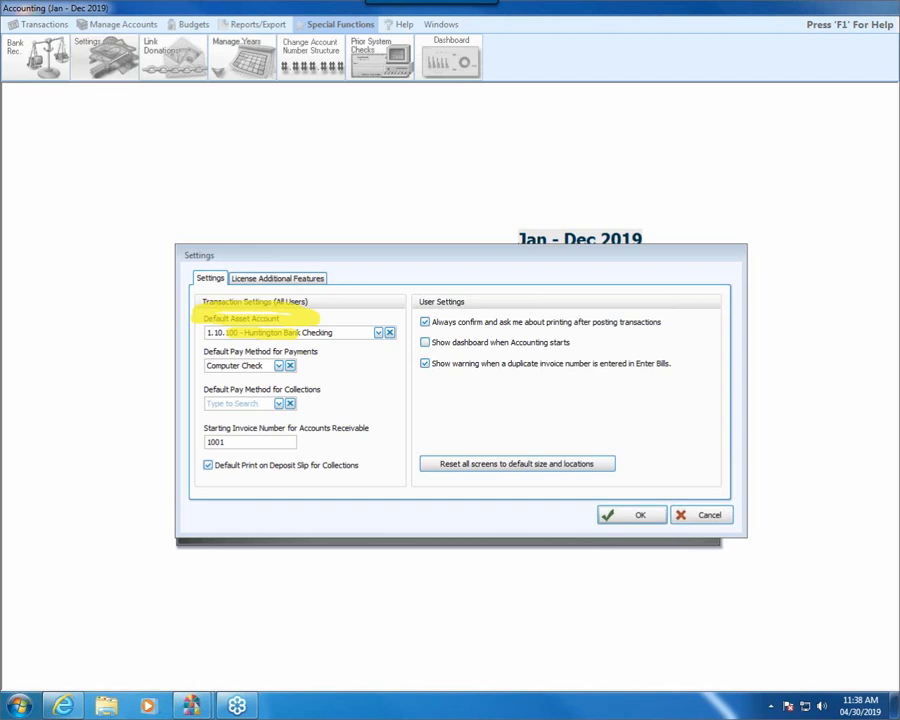
key("Escape")
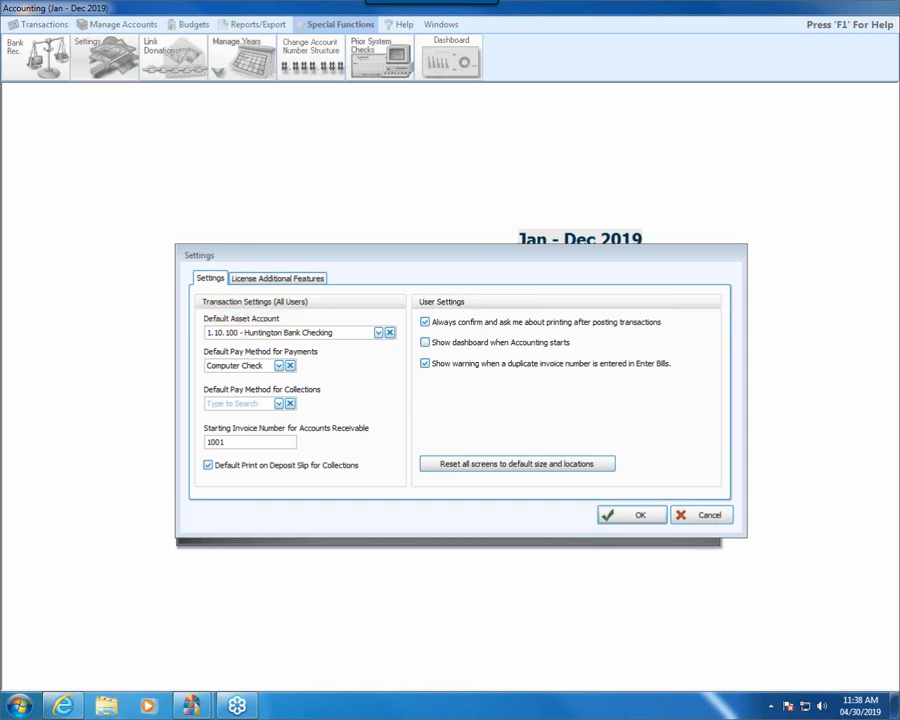
left_click(379, 332)
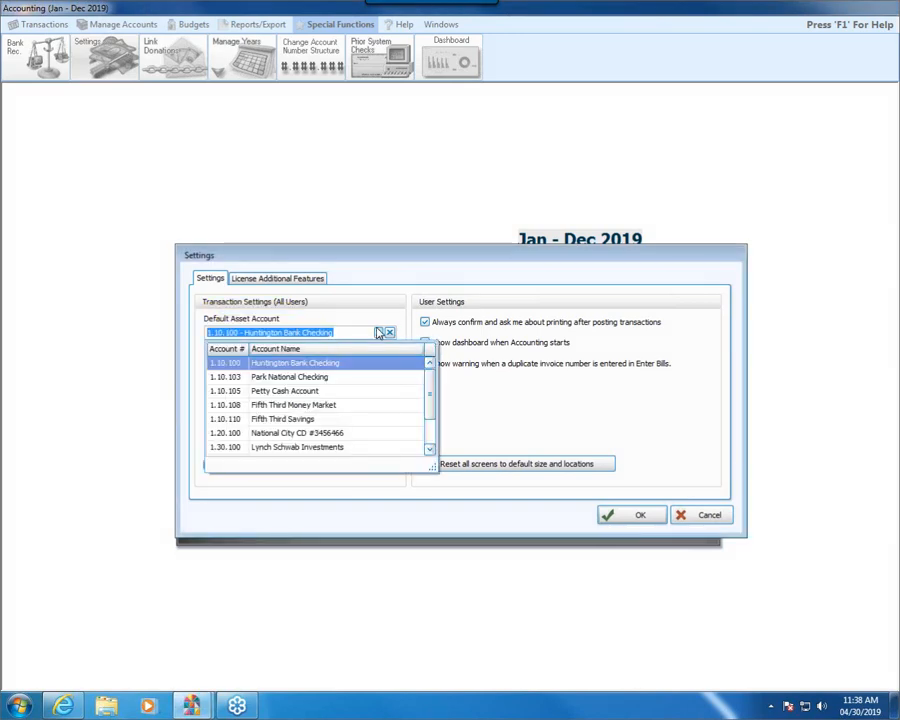
left_click(287, 376)
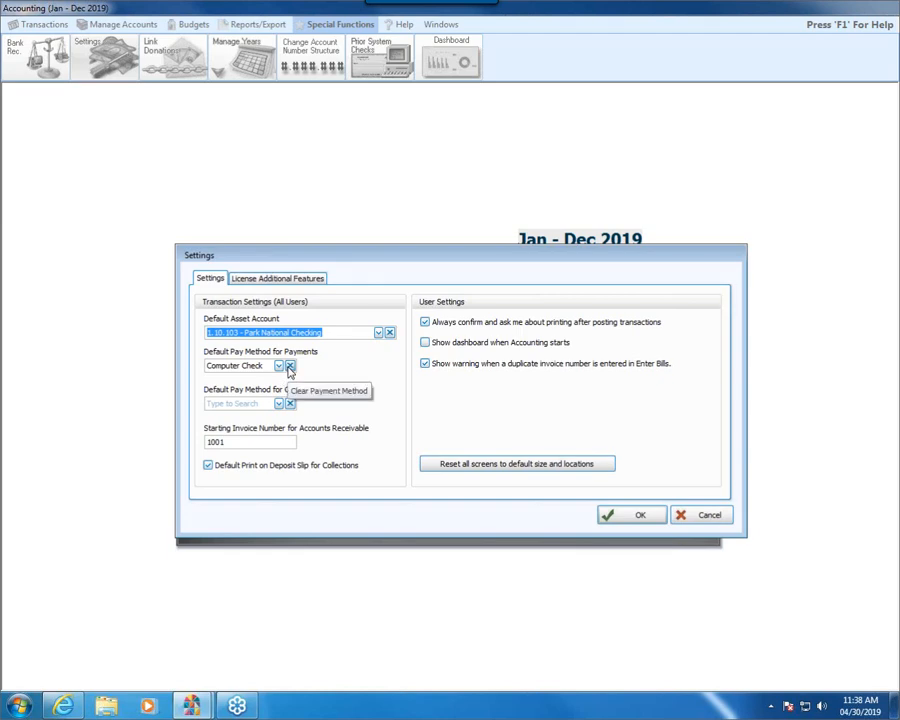
left_click(617, 518)
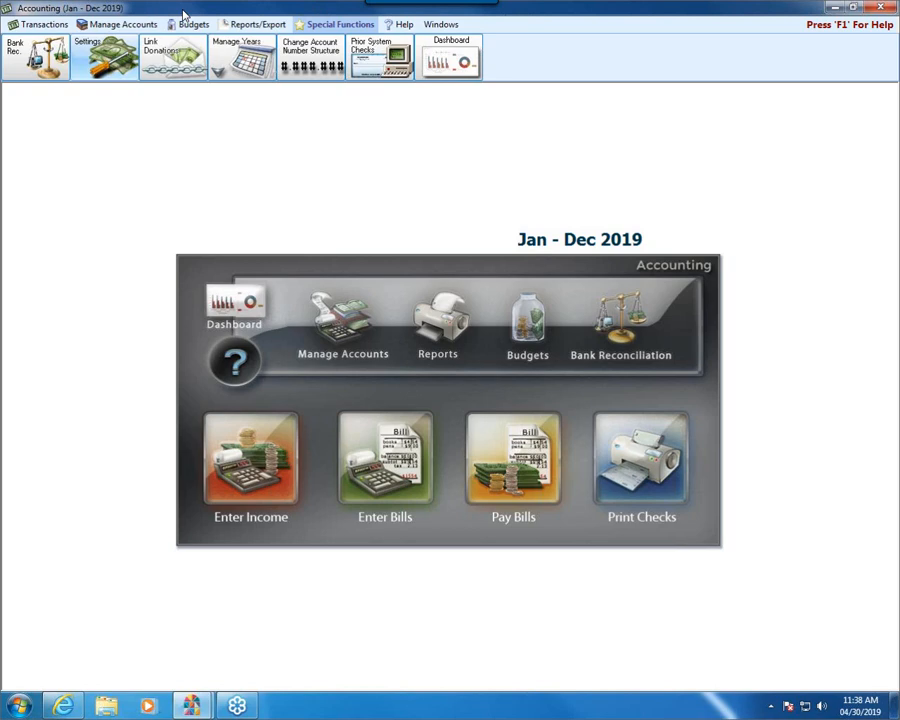
Open the default account links for transferring donations to accounting.
left_click(45, 19)
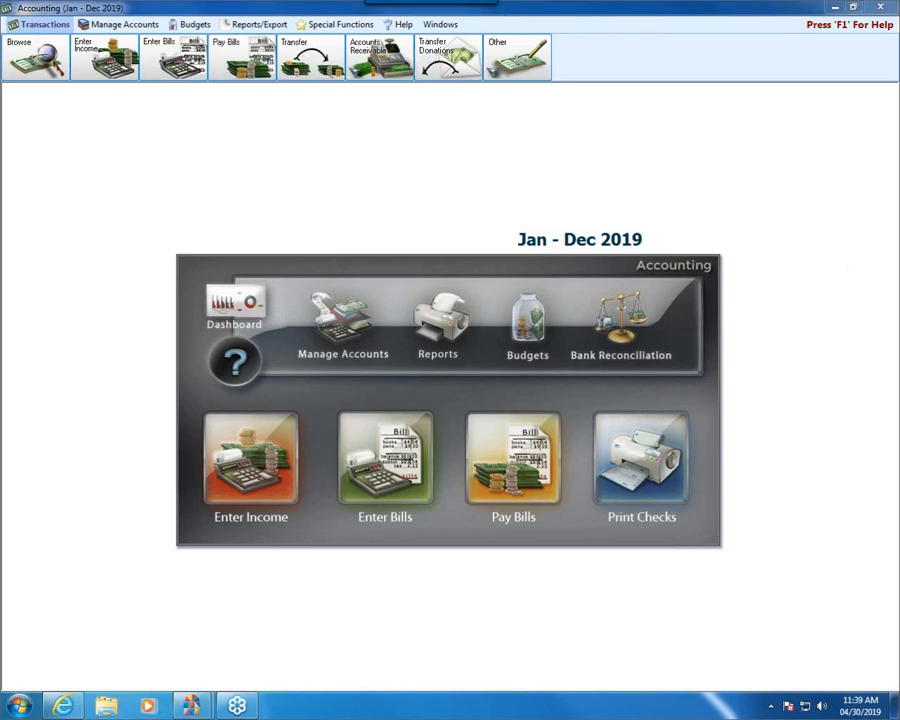
left_click_drag(448, 90, 448, 192)
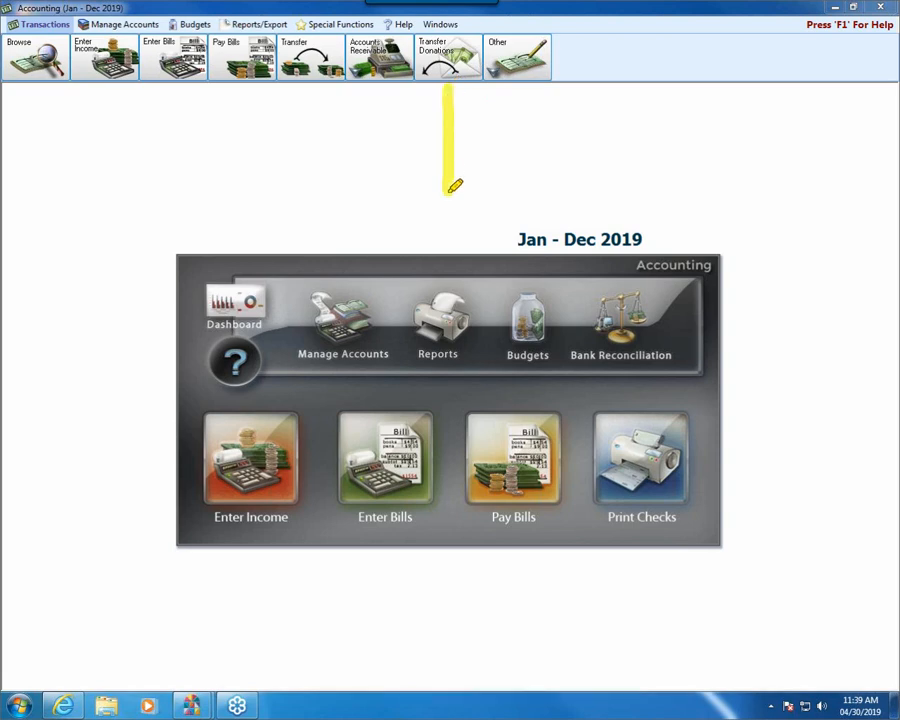
mouse_move(468, 102)
left_mouse_down()
mouse_move(452, 90)
mouse_move(452, 103)
left_mouse_up()
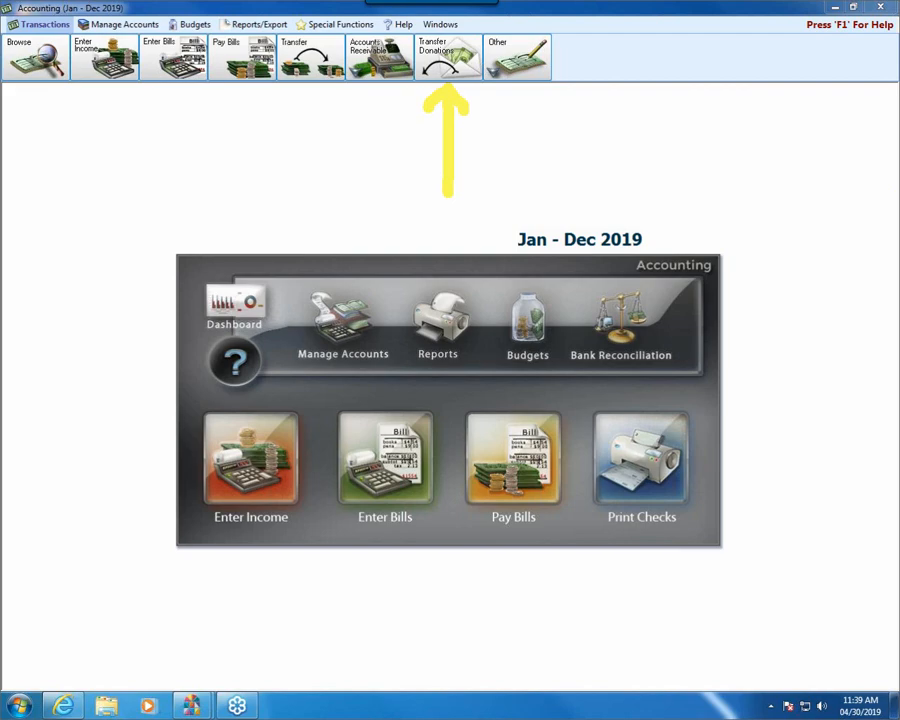
left_click(444, 51)
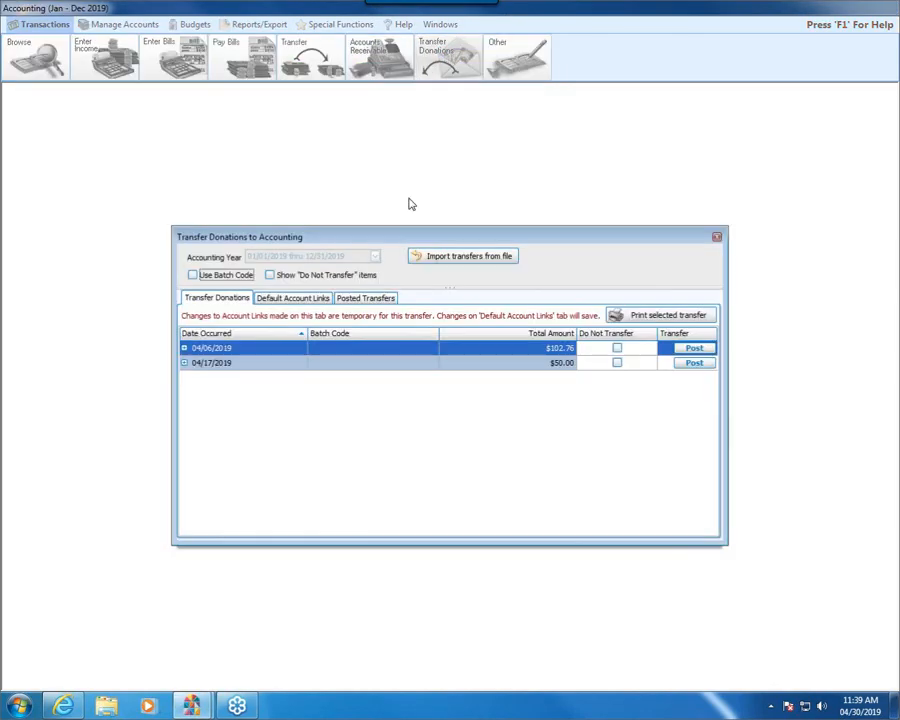
left_click(296, 299)
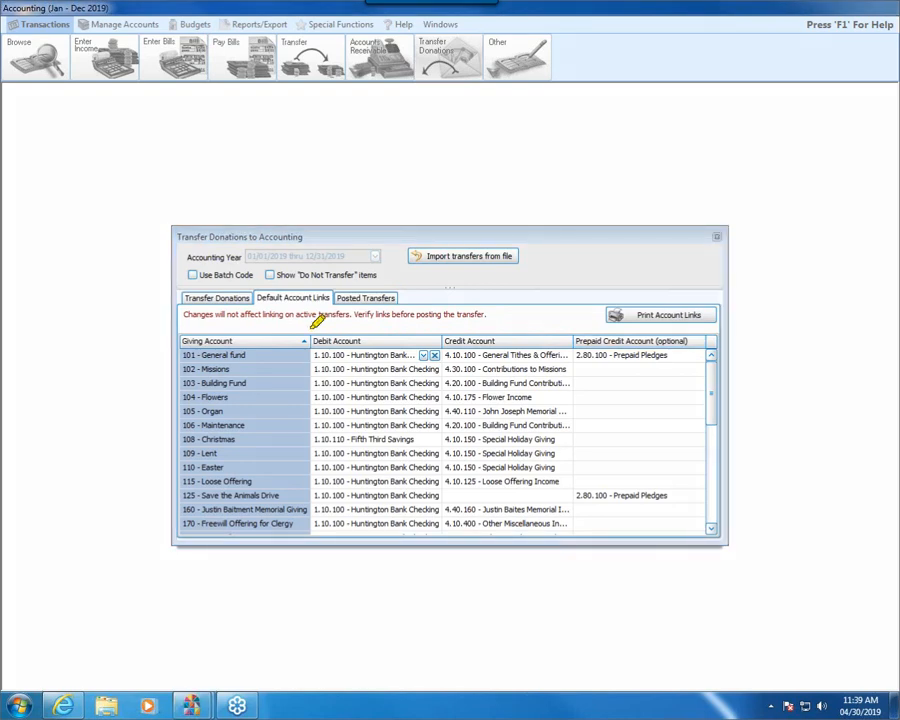
left_click_drag(300, 317, 445, 322)
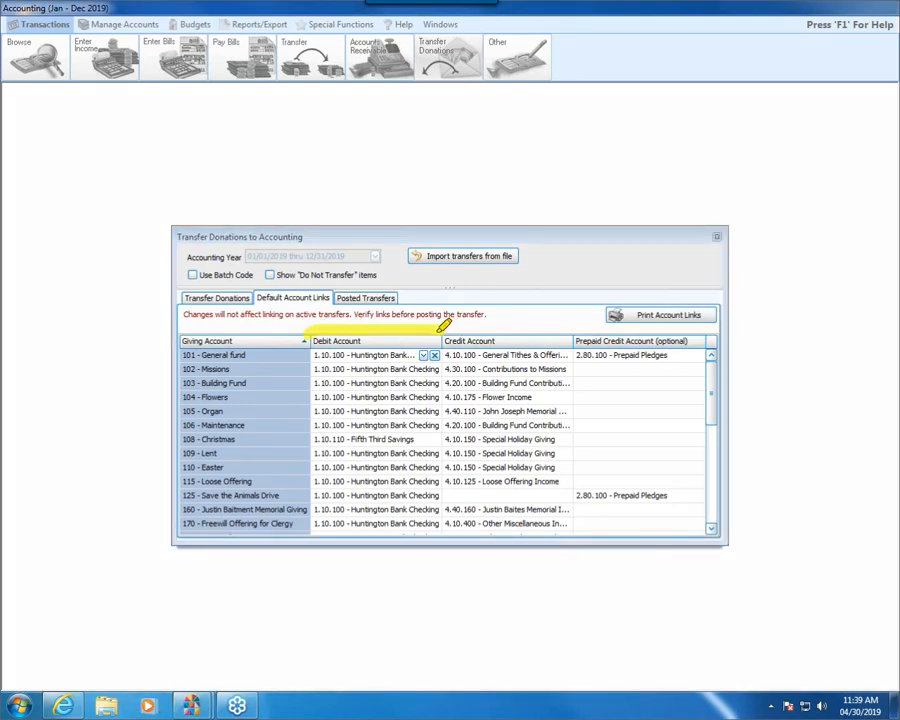
left_click_drag(308, 378, 306, 400)
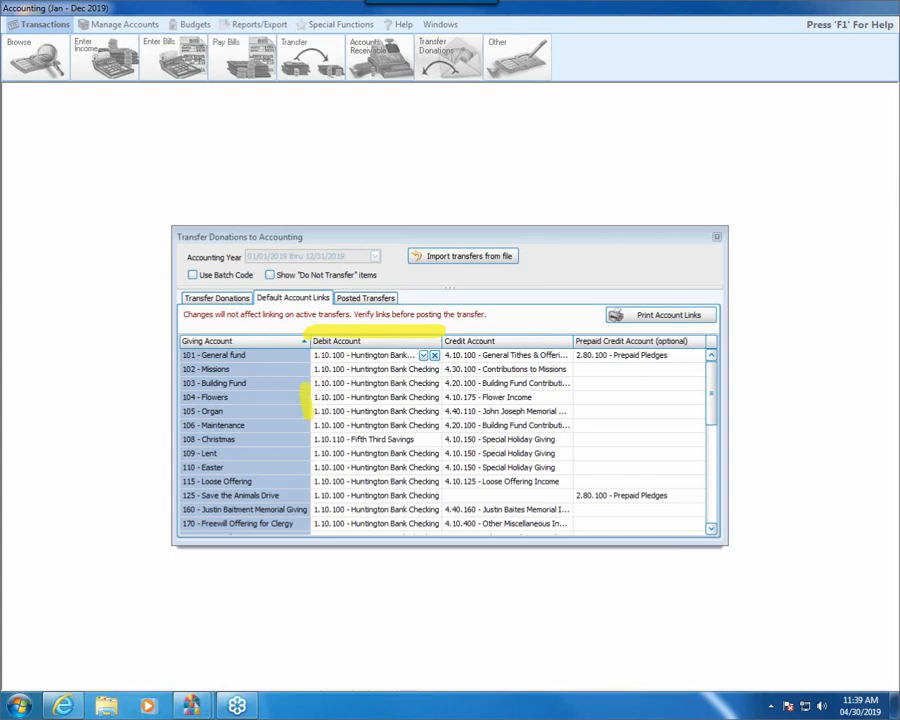
Set the default debit account of 101 - General fund and 102 - Missions to 1.10.103 - Park National Checking.
left_click(423, 357)
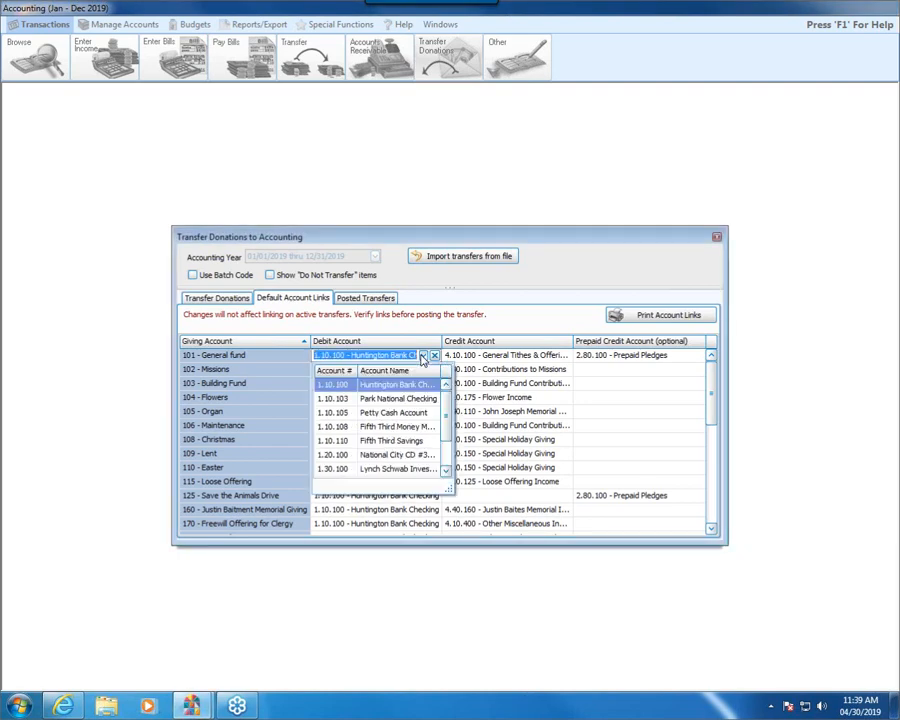
left_click(398, 398)
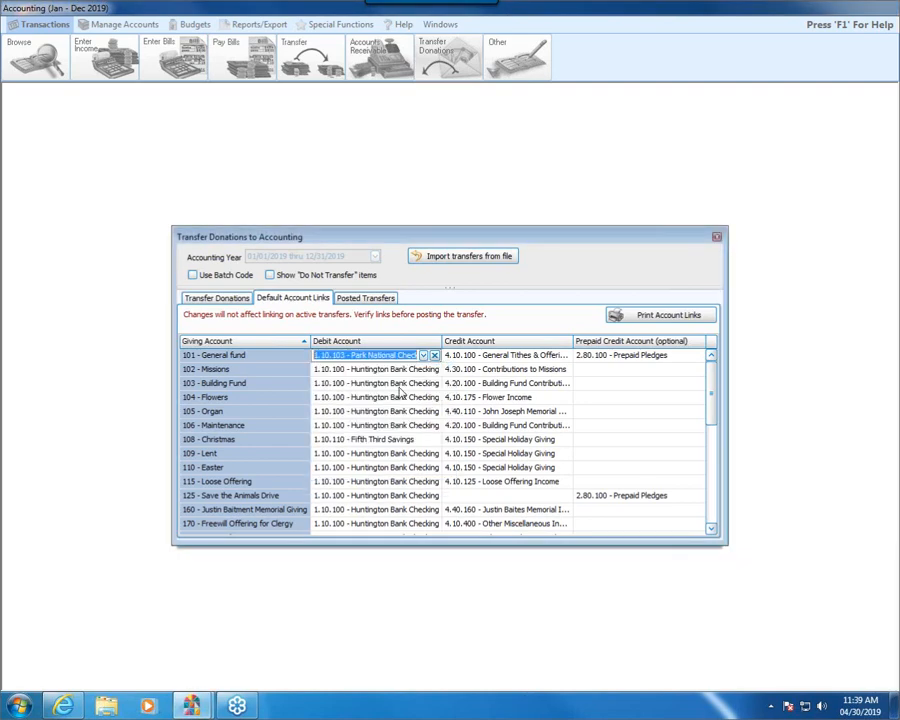
left_click(407, 370)
left_click(423, 369)
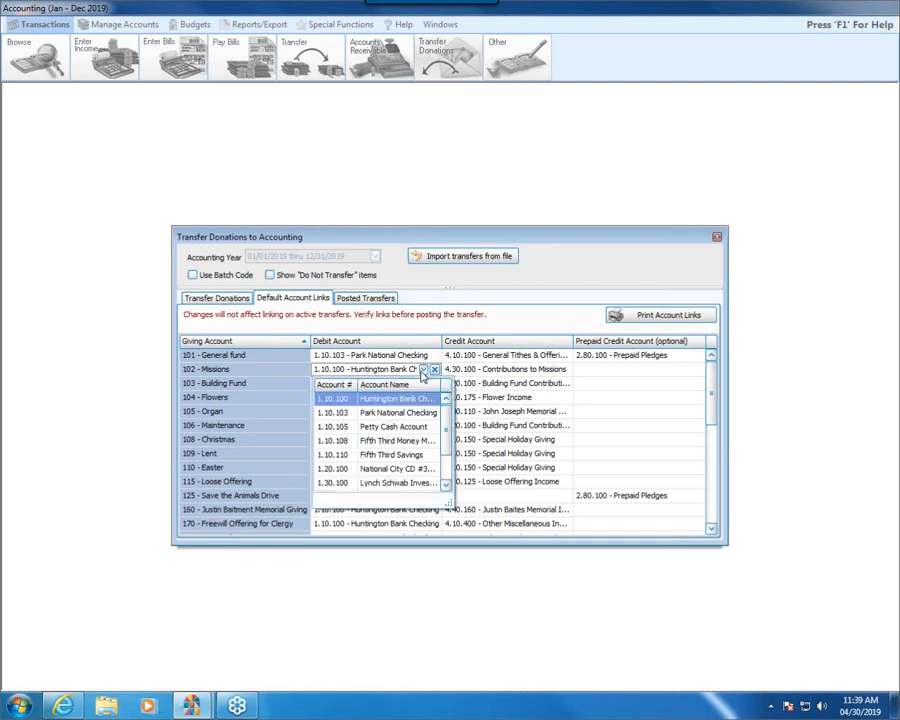
left_click(402, 411)
Set the default debit account of 103 - Building Fund and 104 - Flowers to 1.10.103 - Park National Checking.
left_click(404, 383)
left_click(423, 383)
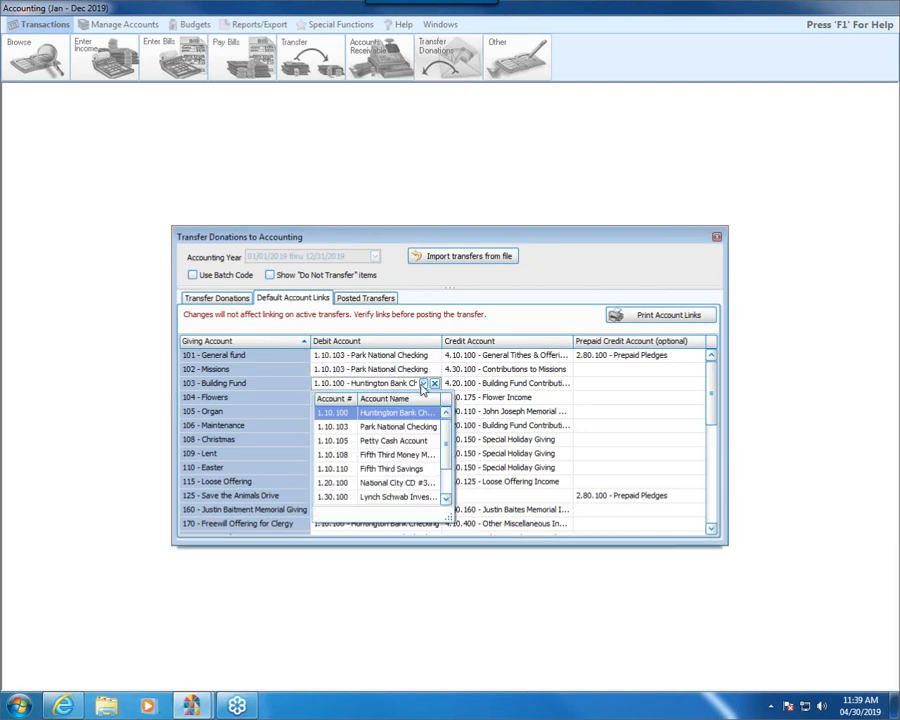
left_click(384, 424)
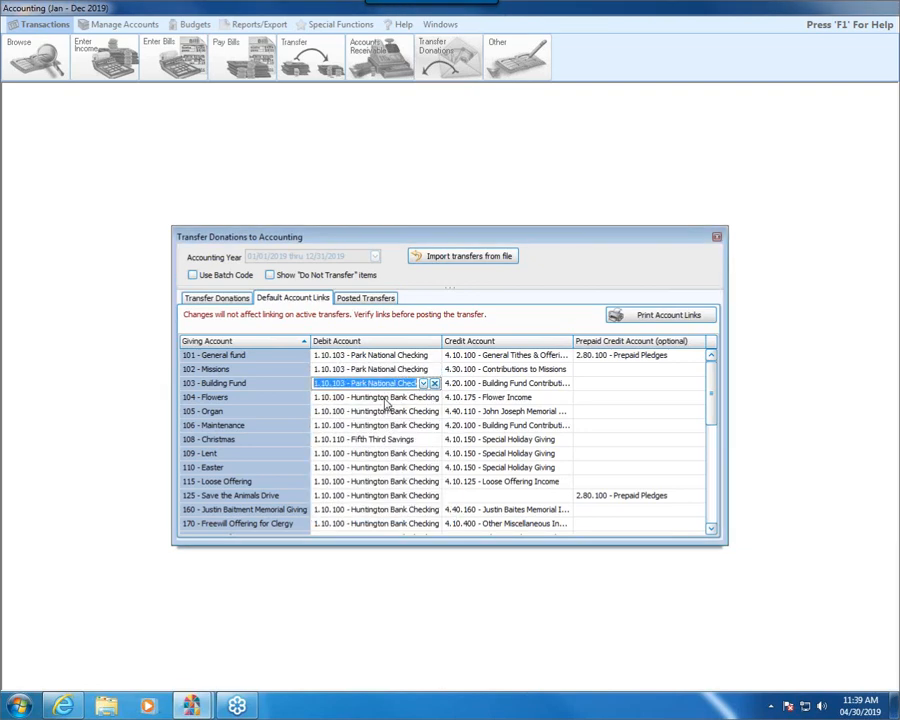
left_click(400, 397)
left_click(423, 397)
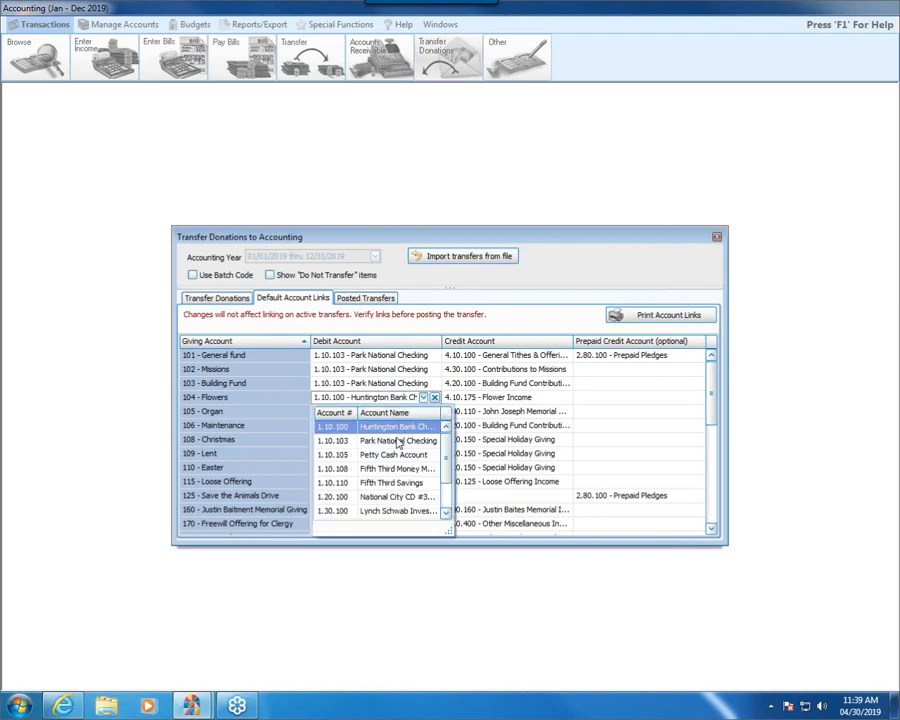
left_click(397, 440)
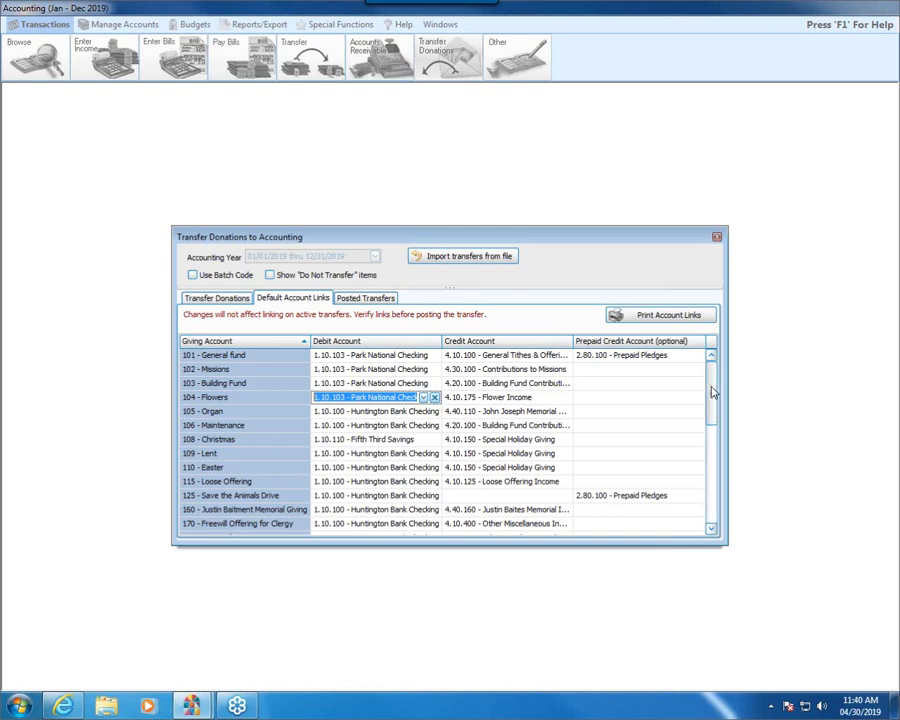
Set the default debit account of 105 - Organ to 1.10.103 - Park National Checking.
left_click_drag(709, 393, 711, 347)
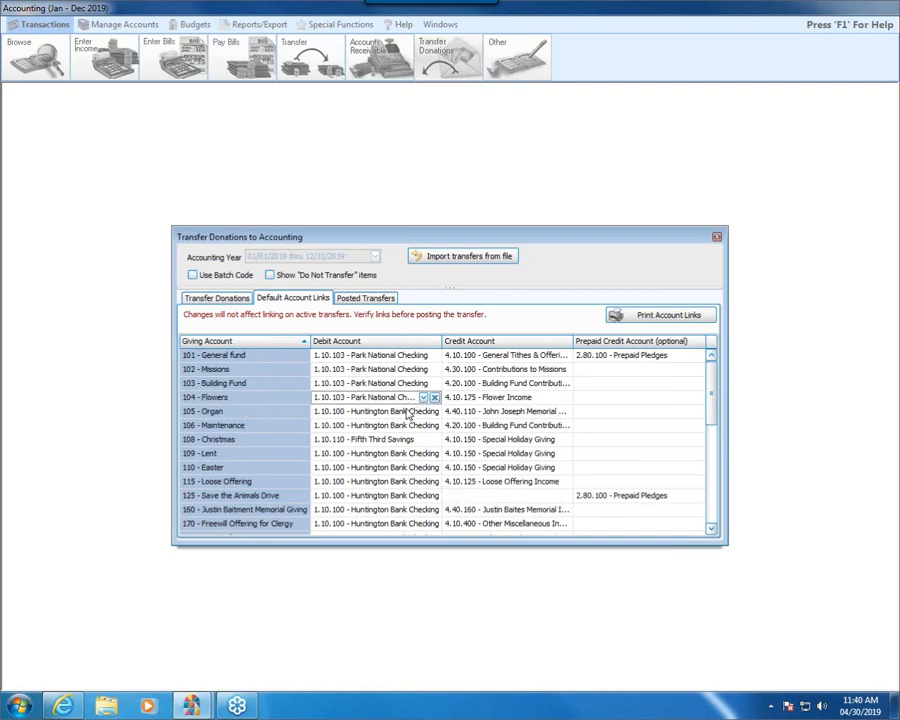
left_click(406, 411)
left_click(422, 411)
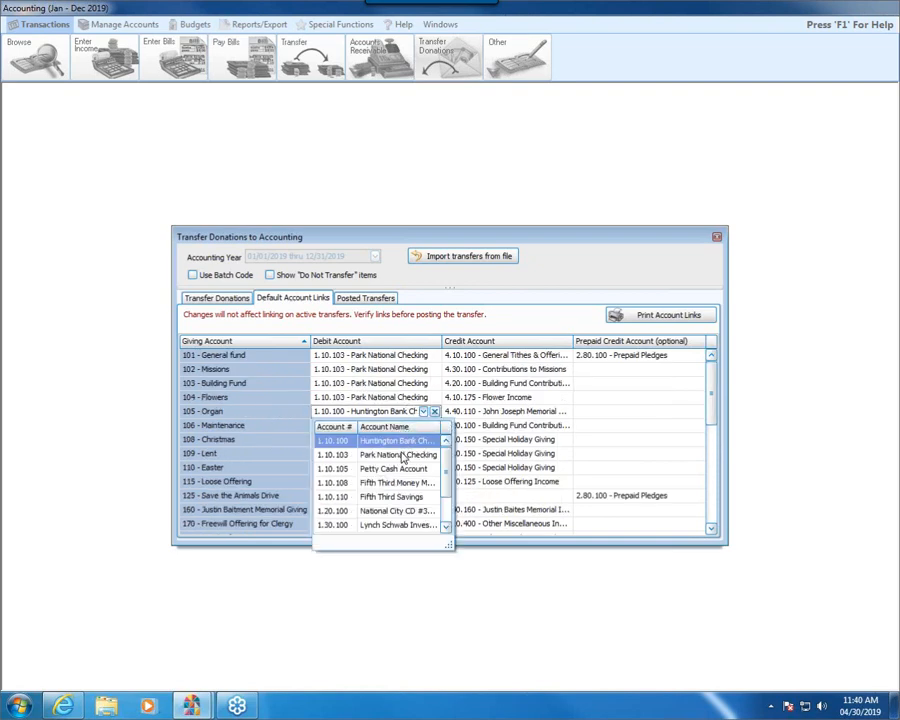
left_click(403, 454)
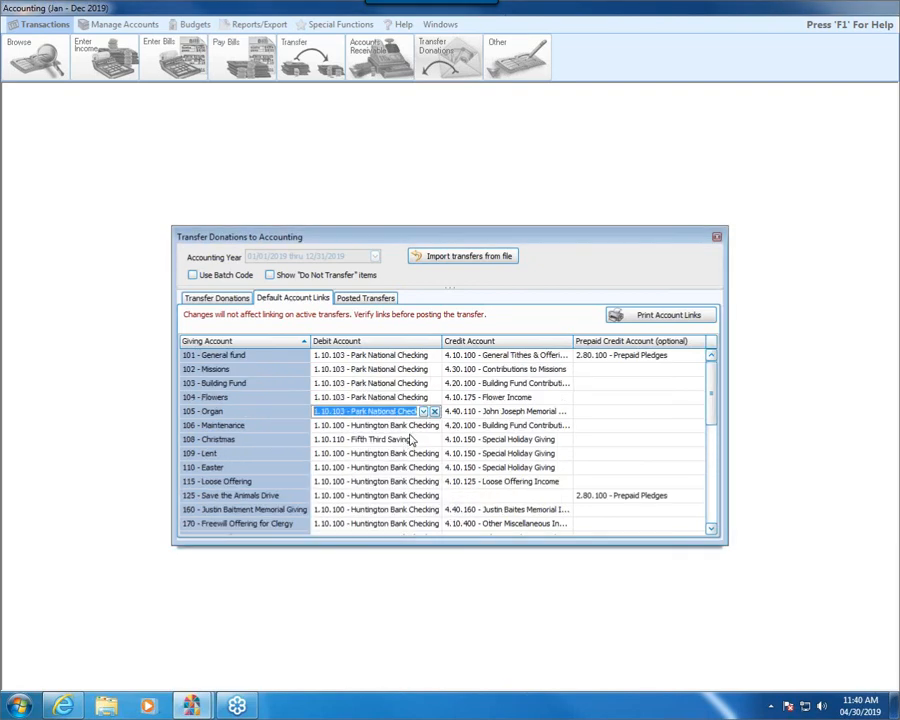
Set the default debit account of 106 - Maintenance to 1.10.103 - Park National Checking.
left_click(411, 429)
left_click(423, 425)
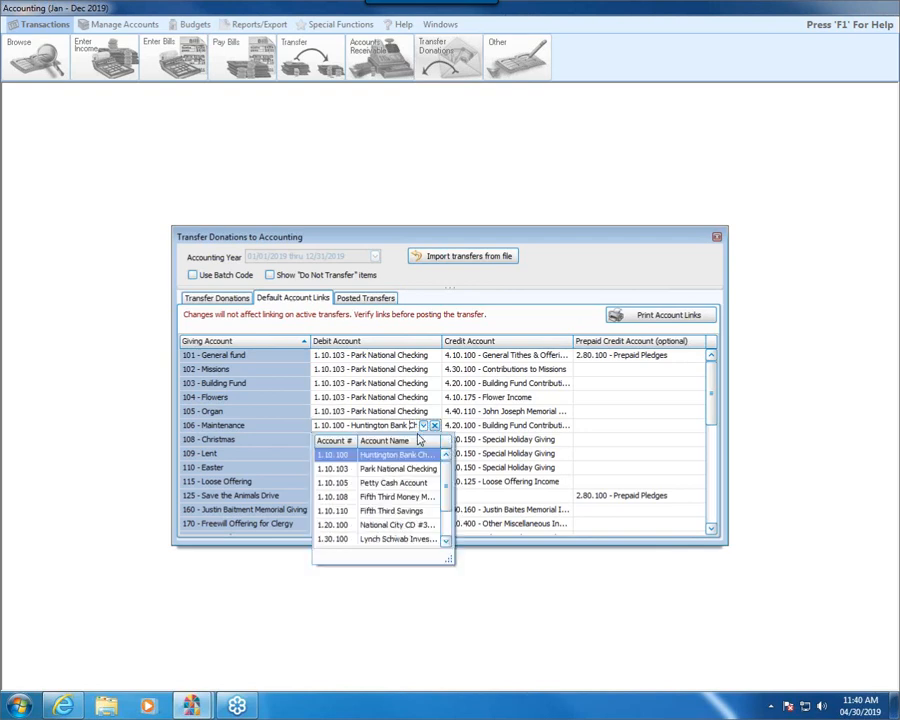
left_click(398, 470)
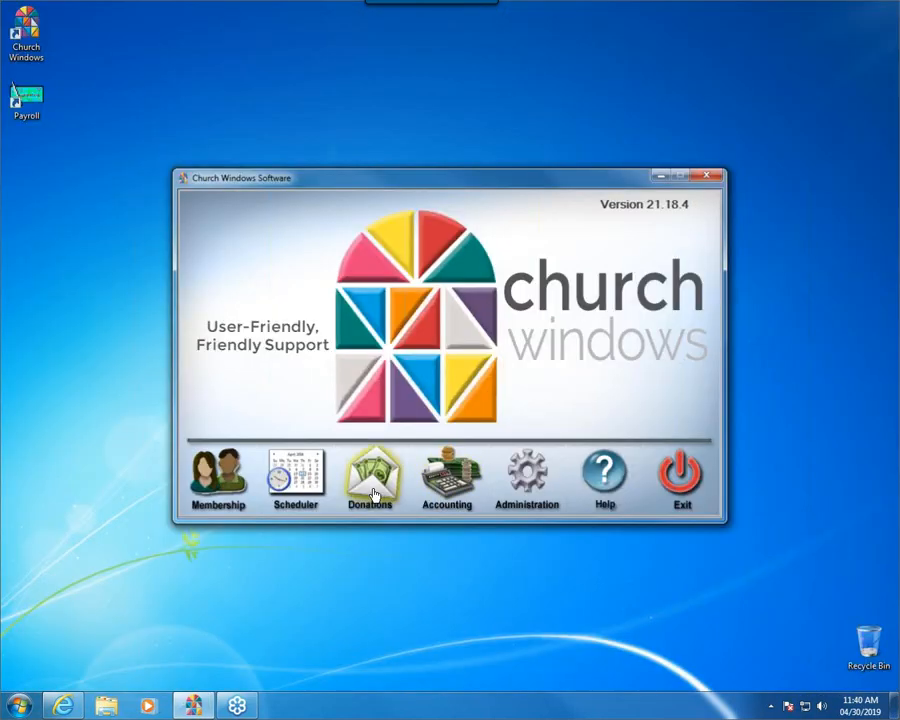
Open the giving accounts in Donations, review the accounting links of 109 - Lent, and close the list.
left_click(372, 492)
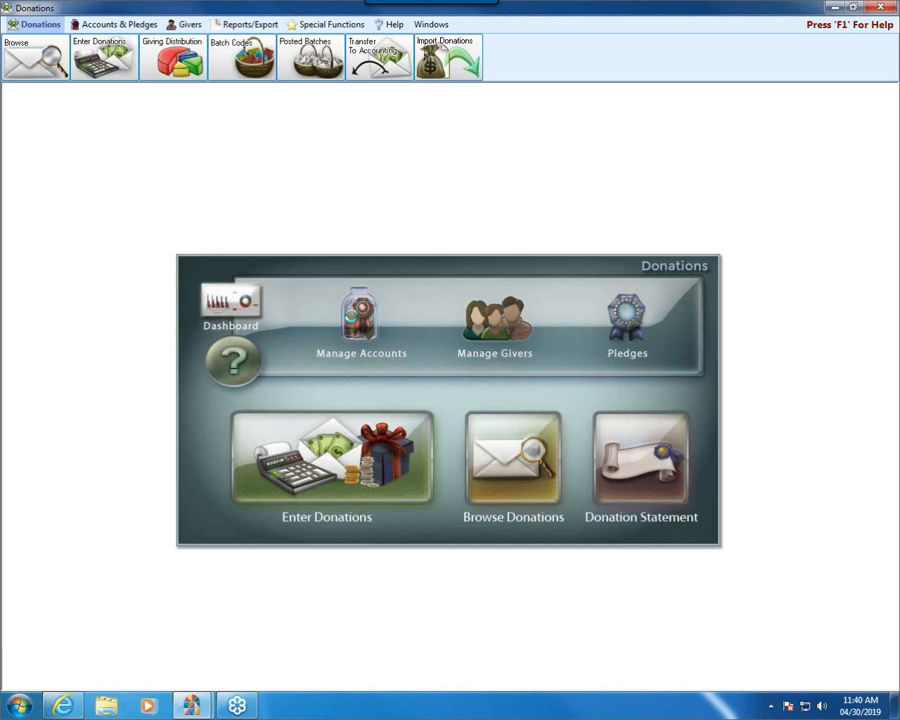
left_click(361, 318)
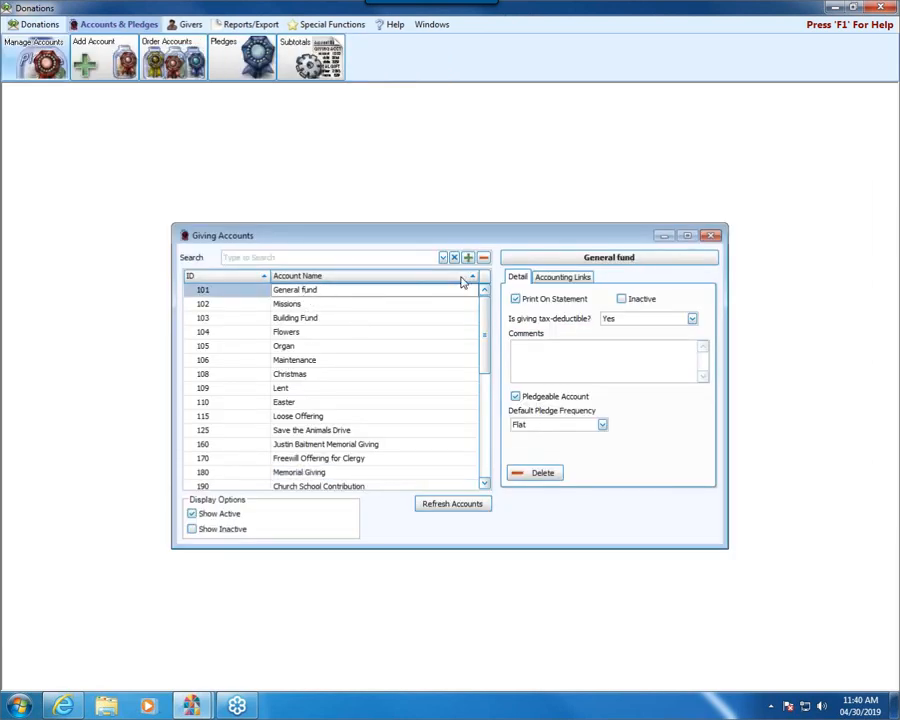
left_click(367, 456)
left_click(345, 389)
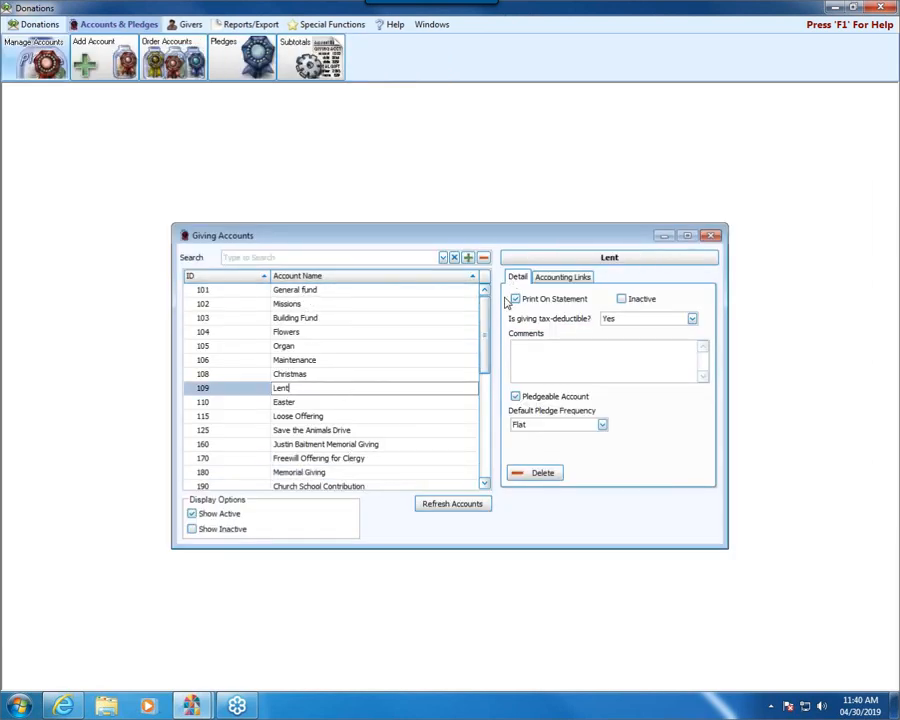
left_click(556, 277)
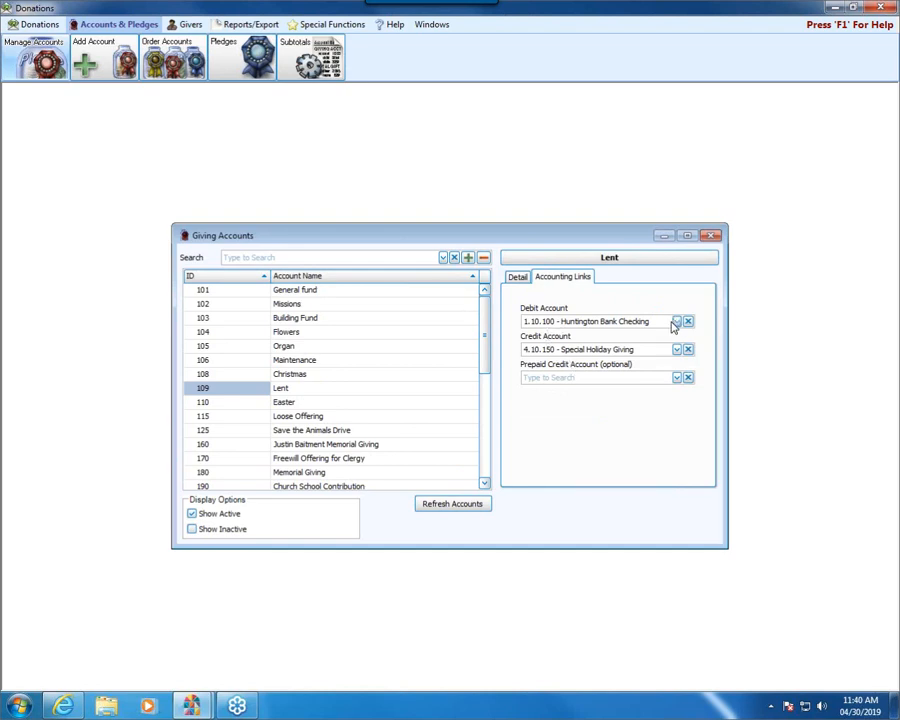
left_click(710, 237)
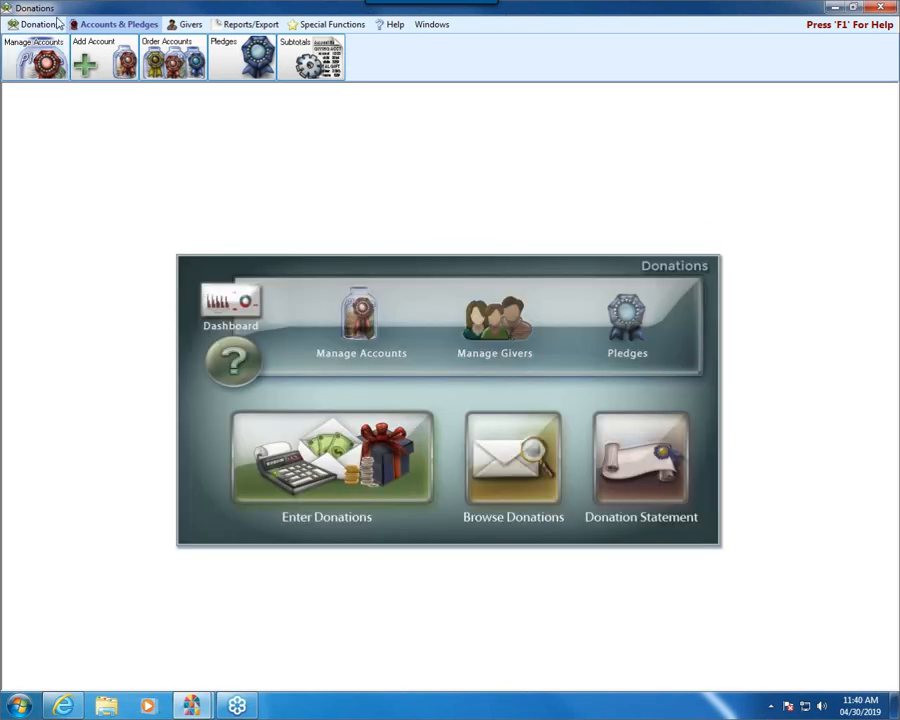
Review the default account links for transferring donations to accounting from within Donations, then close the Donations module.
left_click(55, 23)
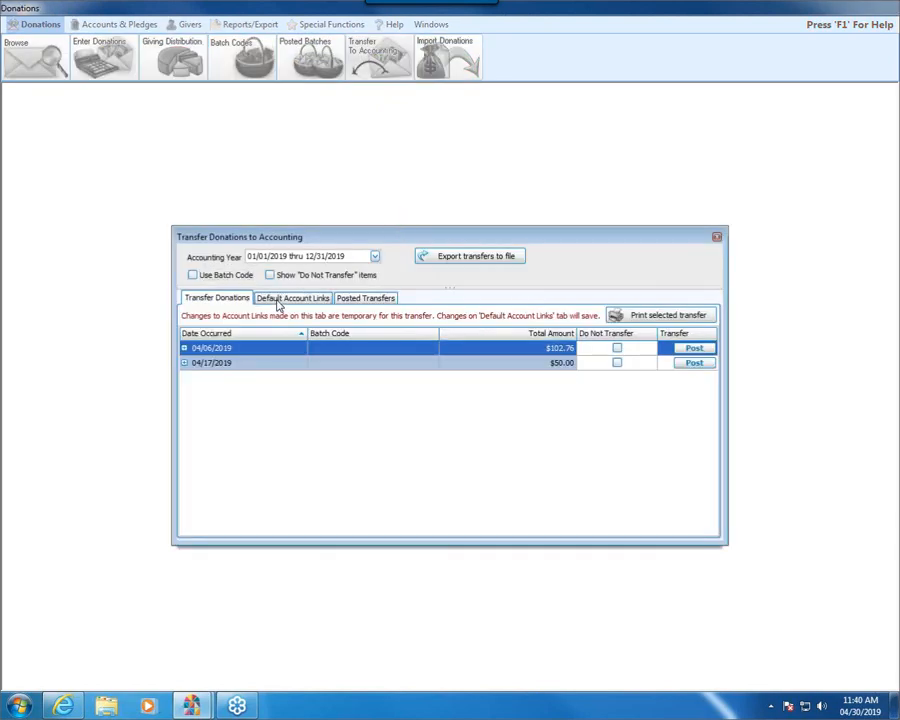
left_click(280, 300)
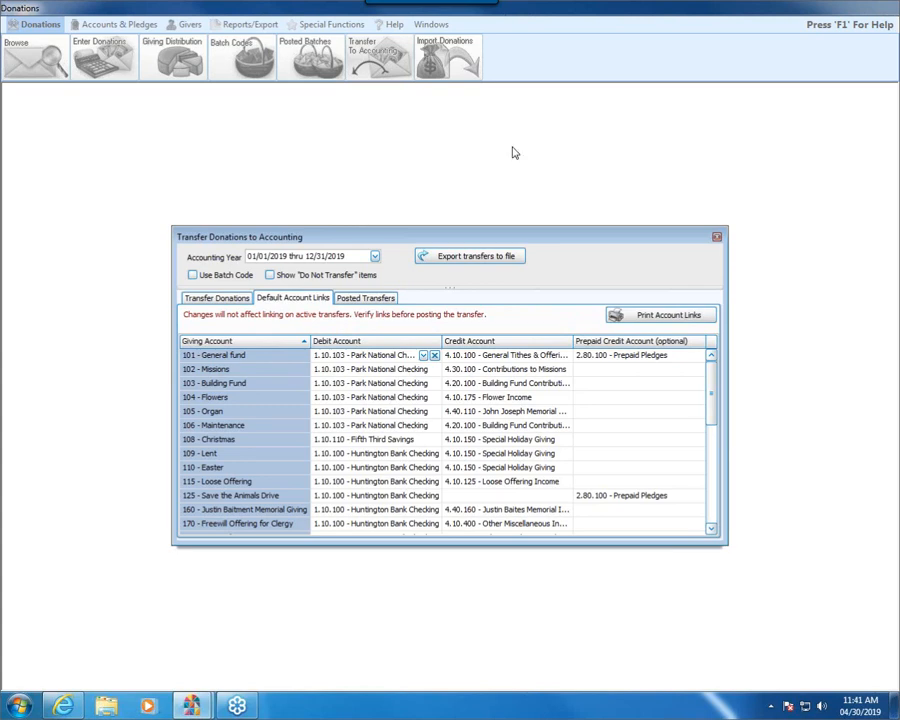
left_click(717, 238)
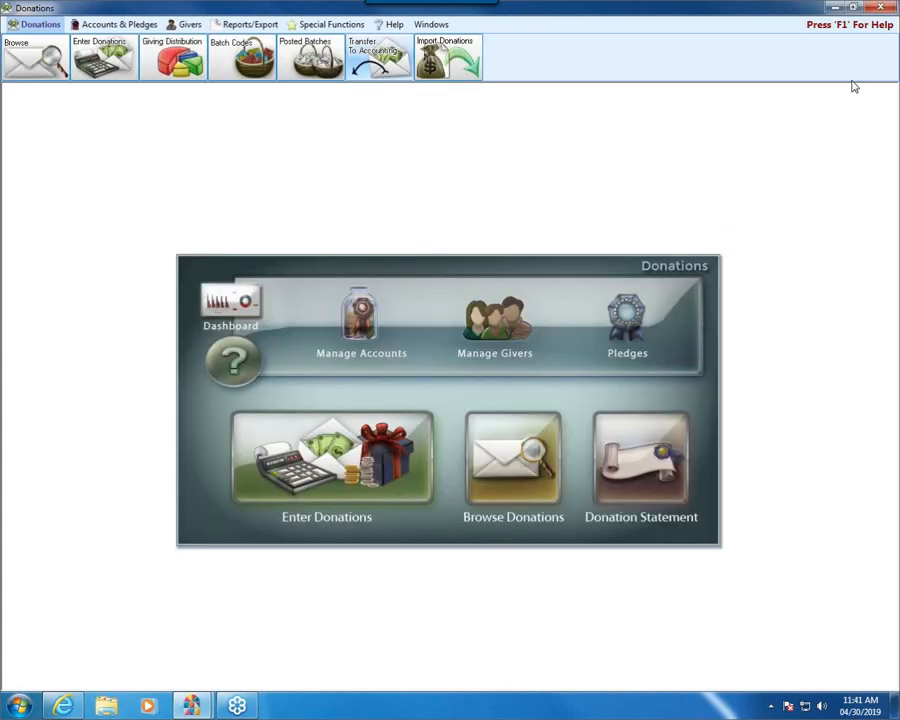
left_click(881, 9)
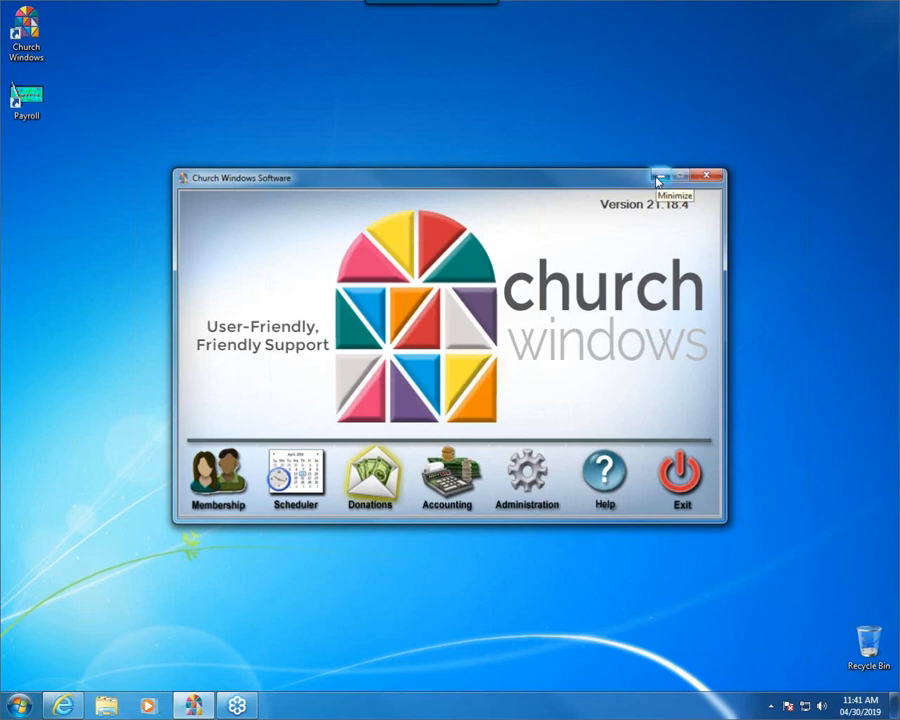
Switch to Church Windows Payroll, dismiss the startup notification and open the account number setup.
double_click(16, 90)
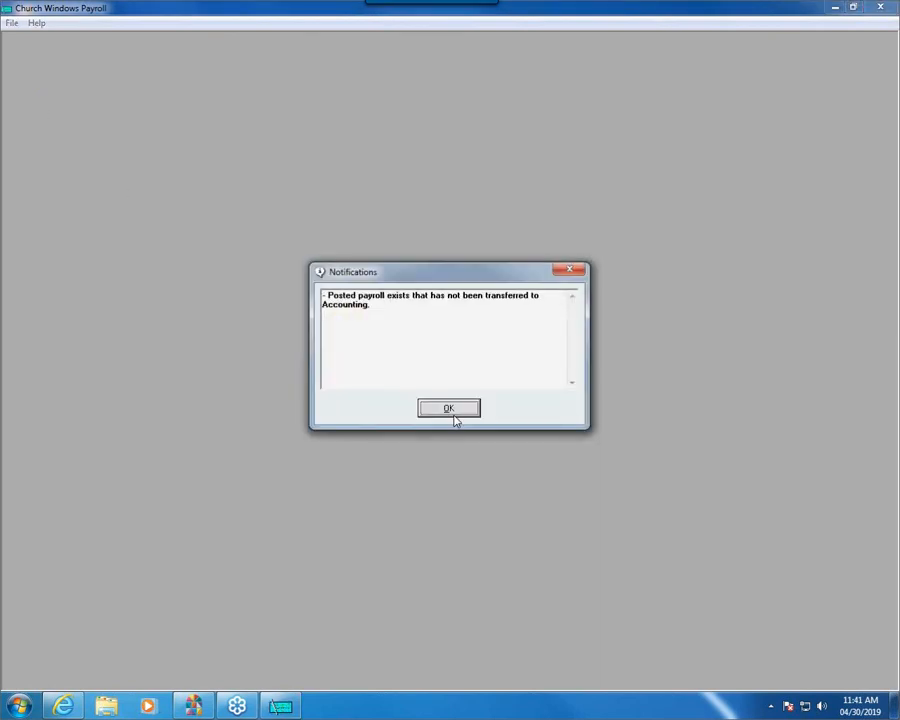
left_click(452, 412)
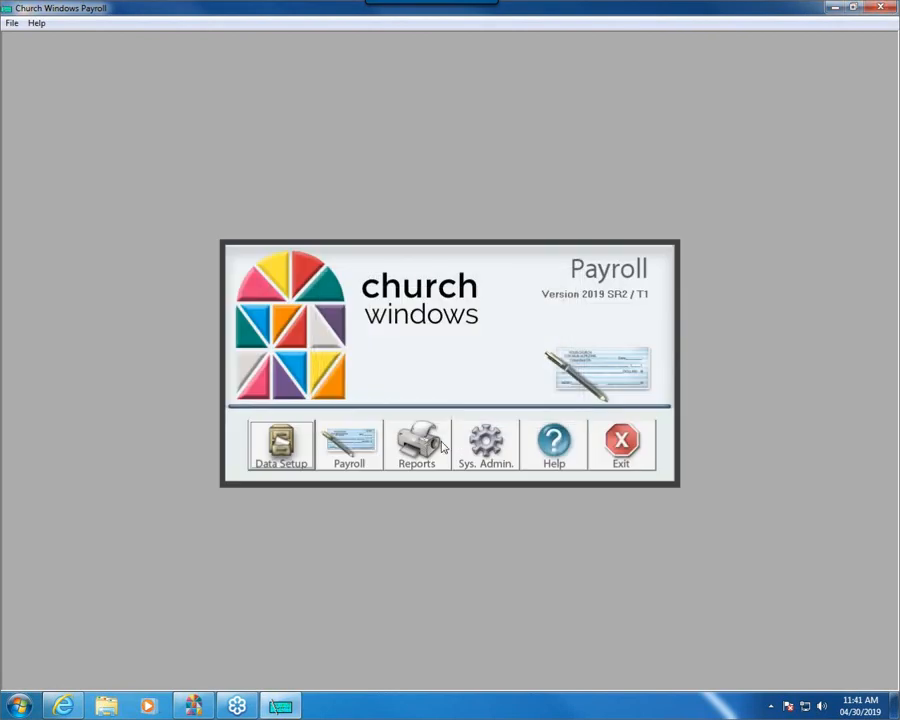
left_click(488, 452)
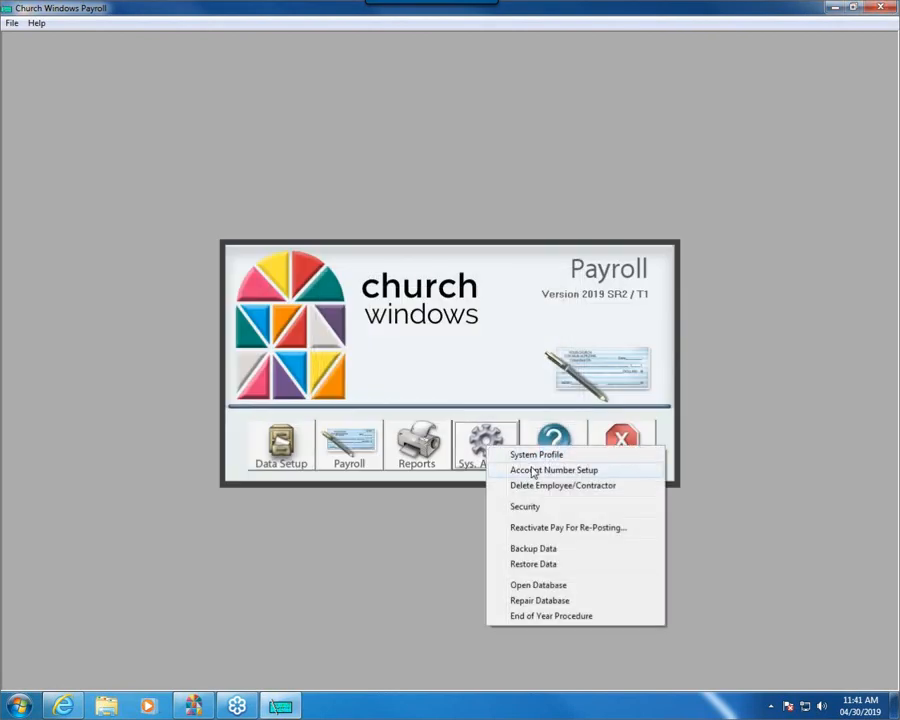
left_click(524, 469)
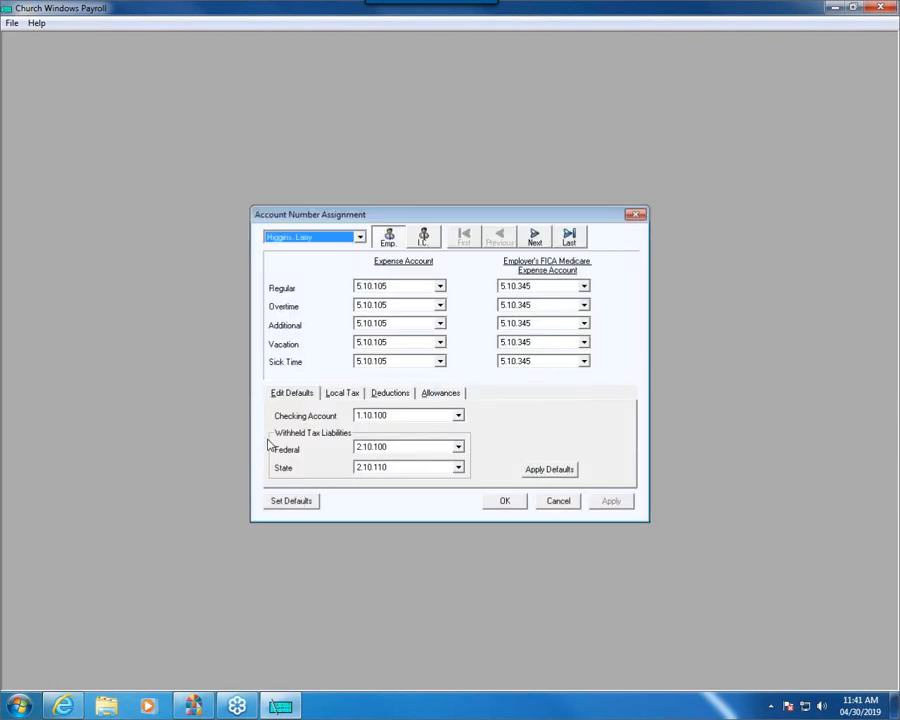
Set the payroll default checking account to 1.10.103 Park National Checking.
left_click(283, 501)
left_click(536, 313)
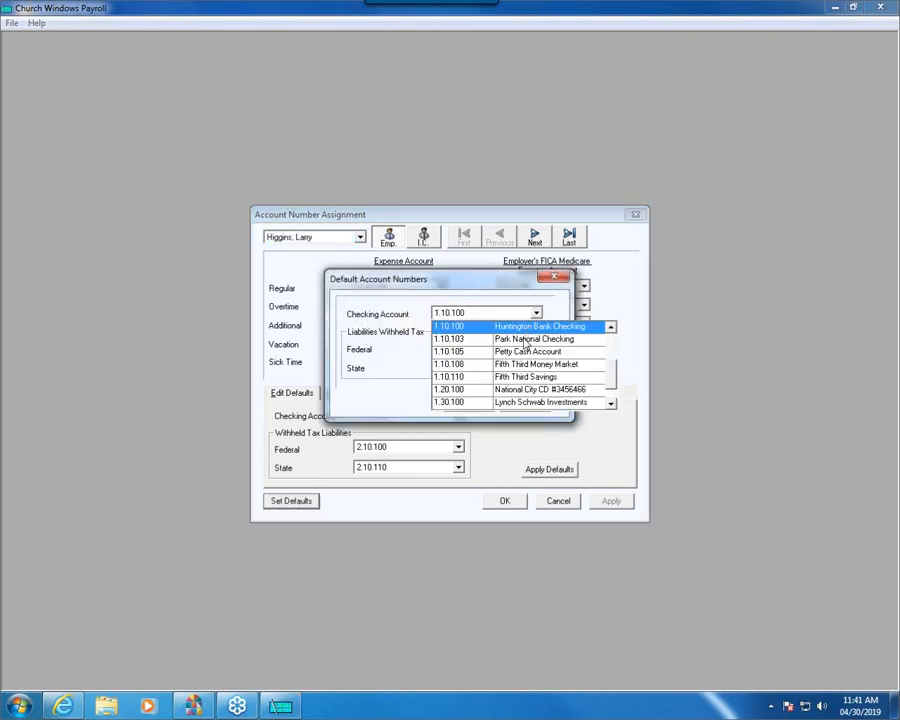
left_click(530, 339)
left_click(476, 408)
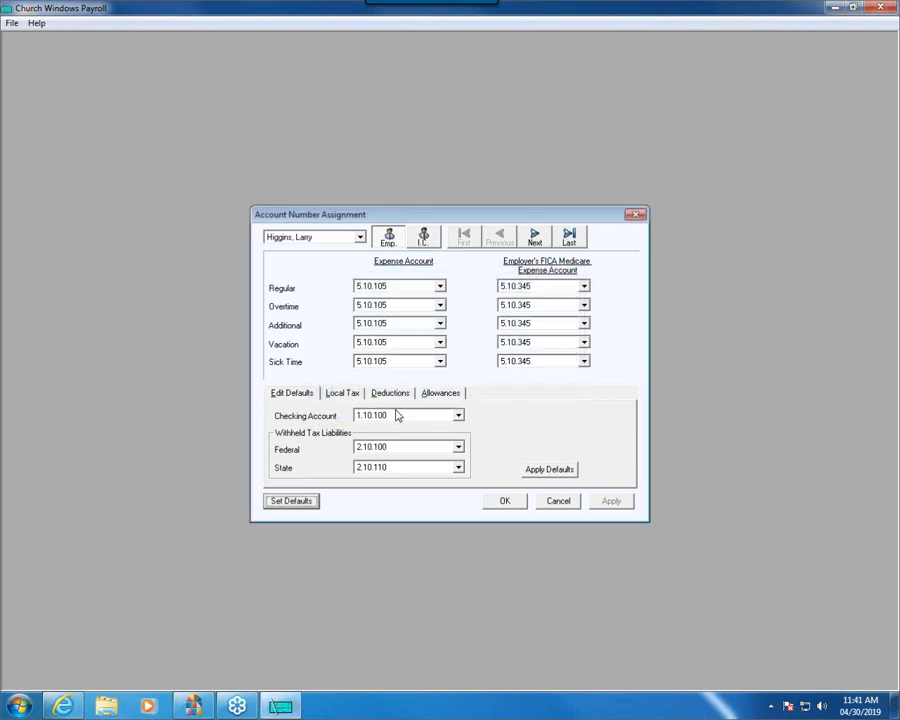
Apply the default account numbers to each employee in turn and save the account number assignments.
left_click(555, 467)
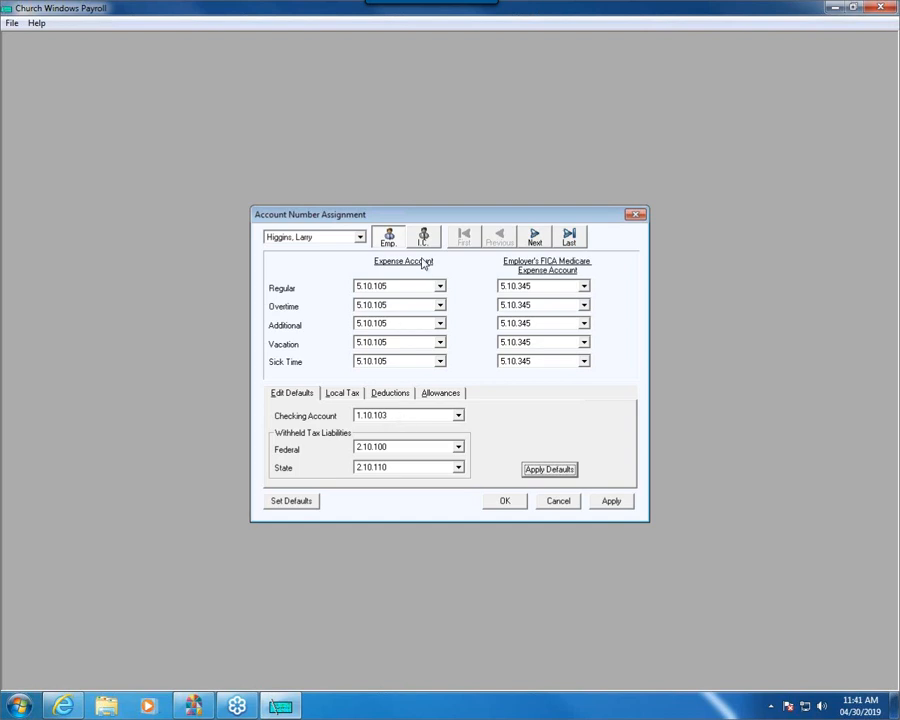
left_click(534, 236)
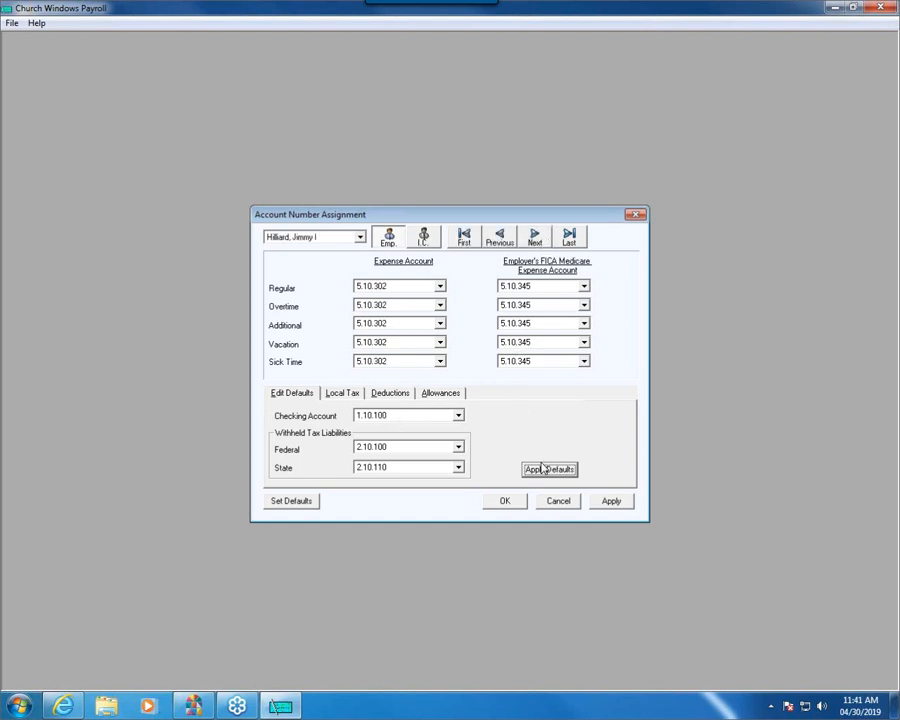
left_click(534, 236)
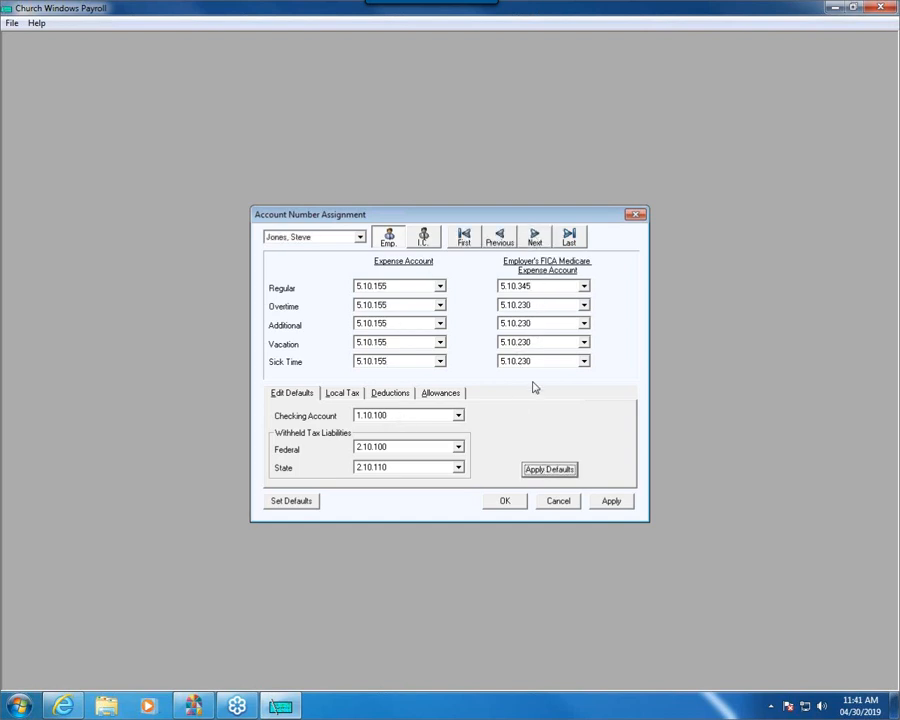
left_click(538, 475)
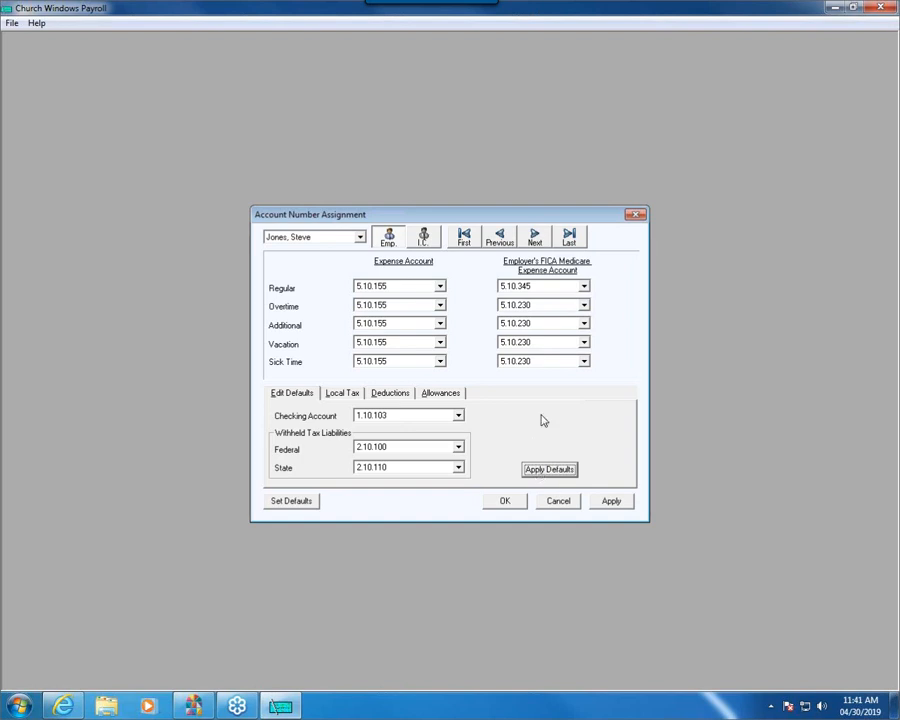
left_click(536, 236)
left_click(542, 470)
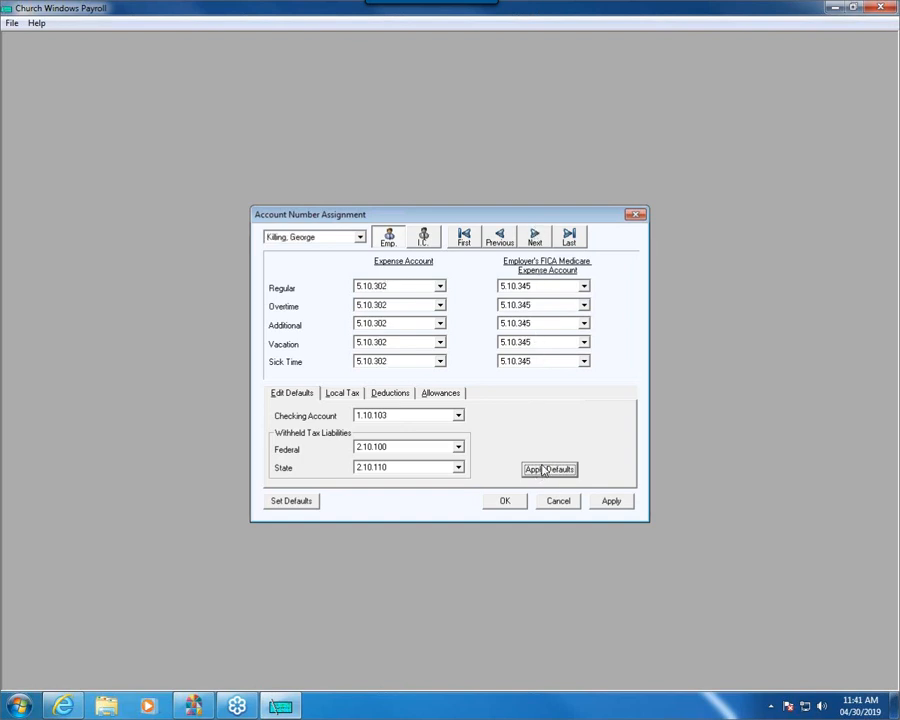
left_click(613, 501)
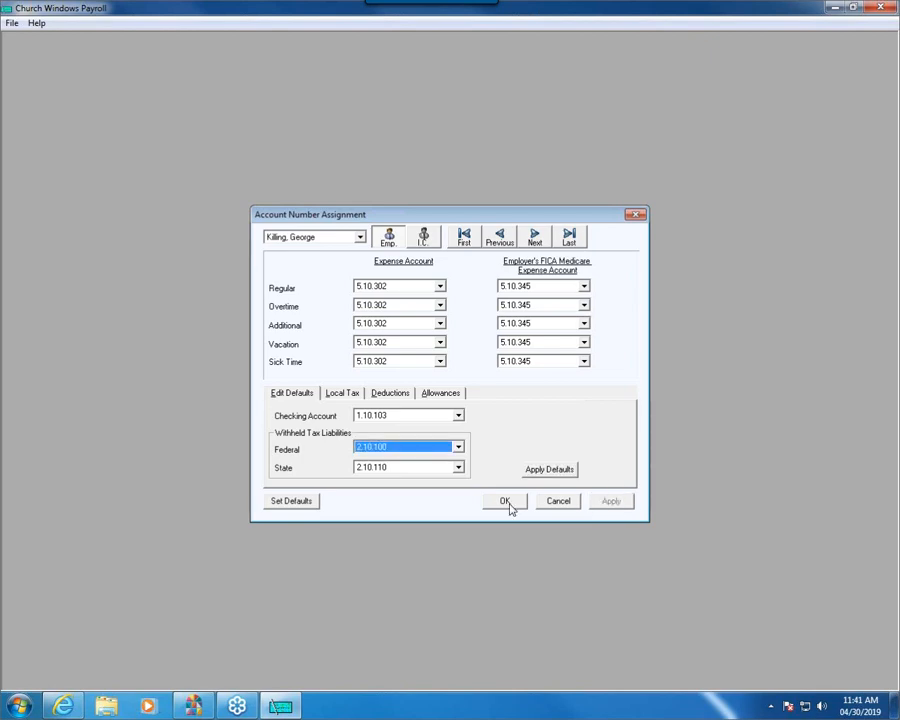
left_click(507, 503)
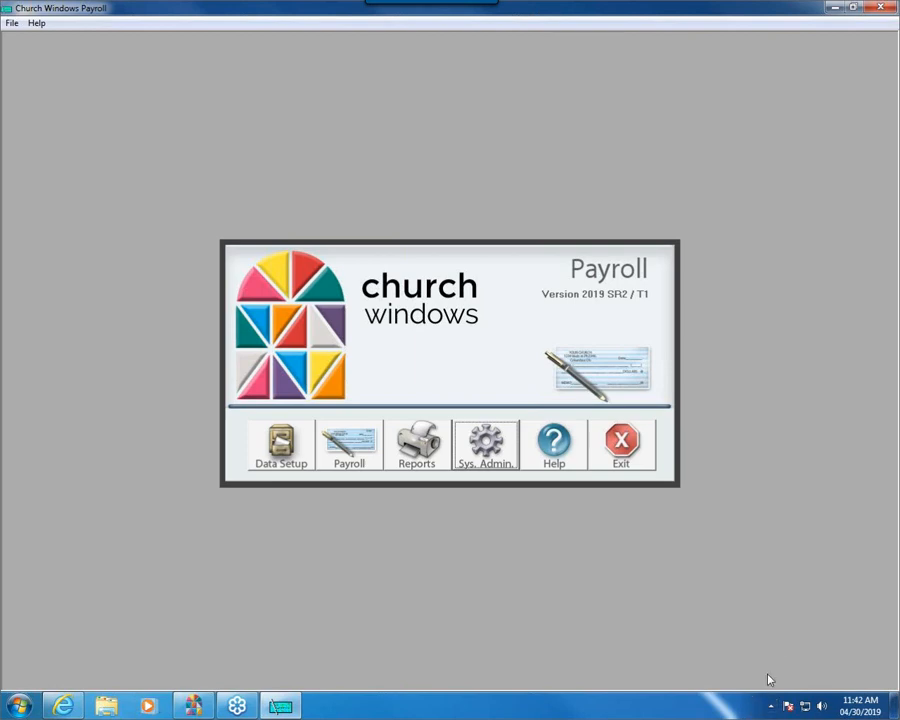
Exit Payroll and open the chart of accounts in Church Windows Accounting.
left_click(621, 445)
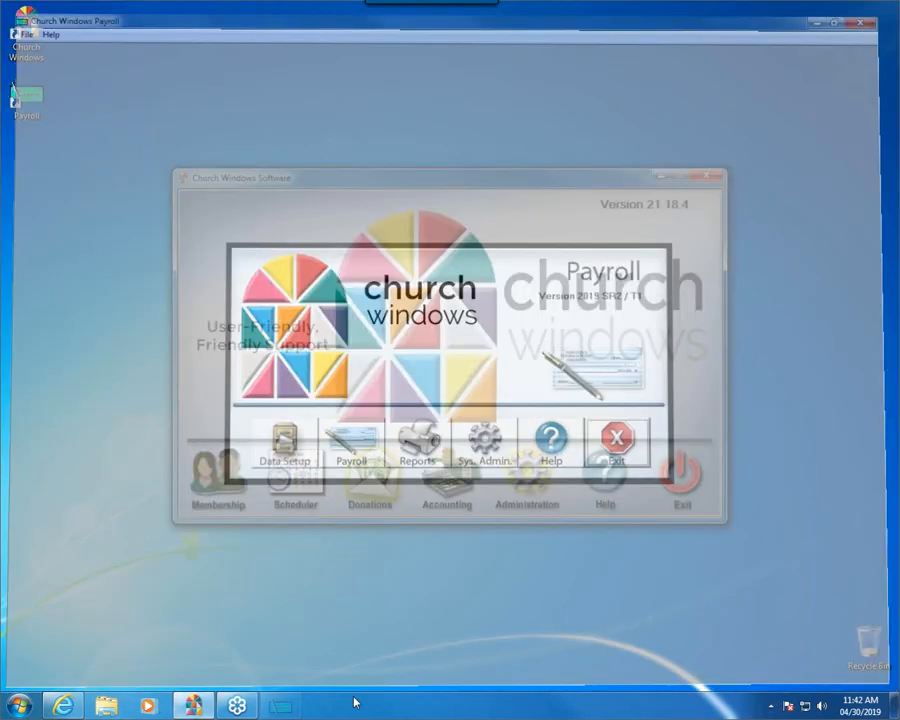
left_click(434, 488)
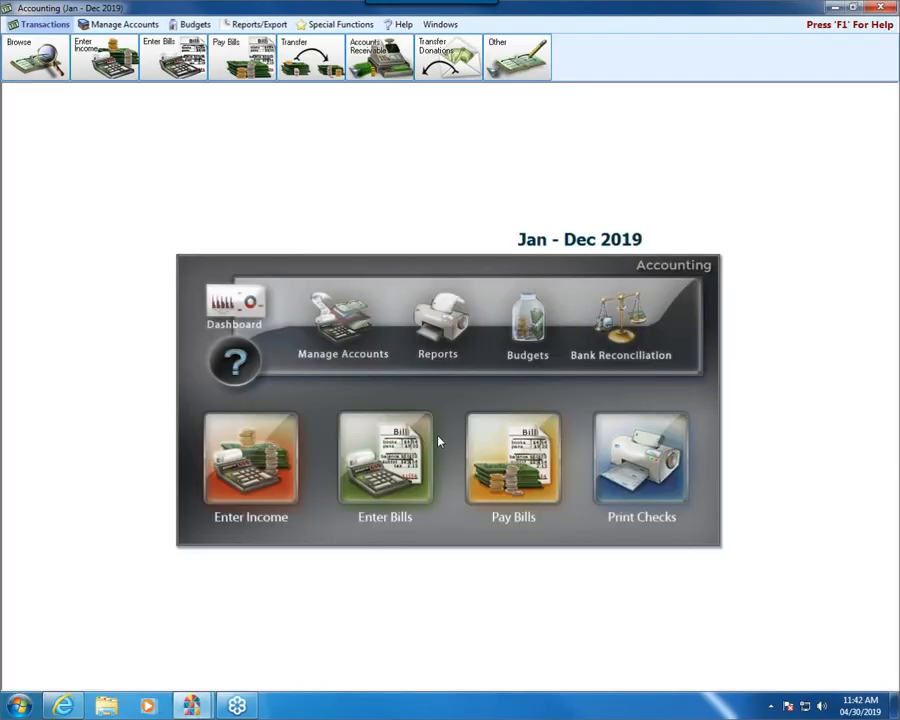
left_click(352, 305)
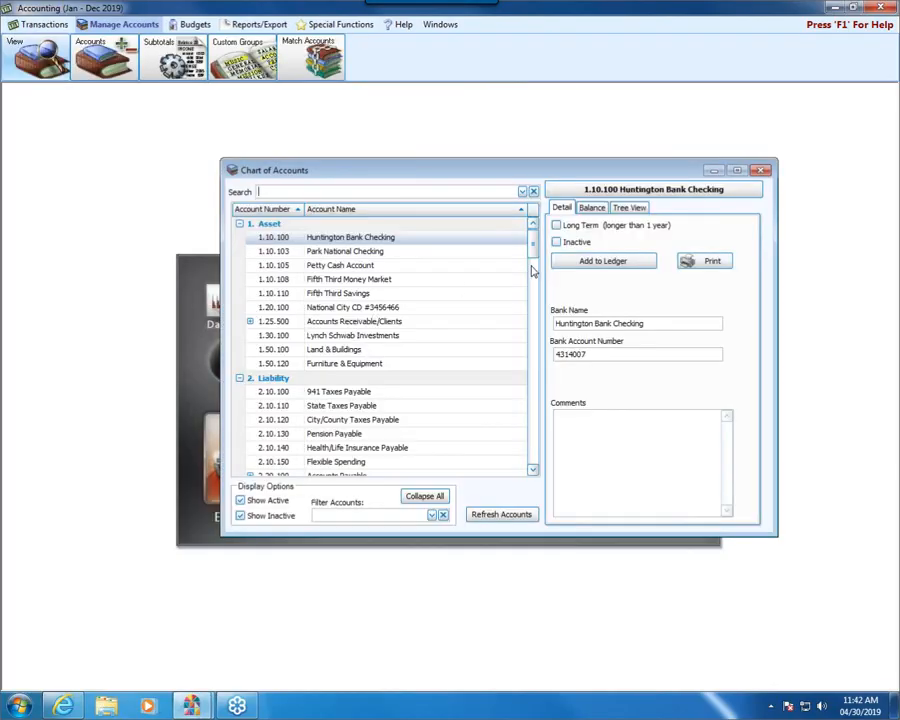
Collapse the chart of accounts, expand the Fund Balance group and select 3.10.100 General Operating Fund Balance.
scroll(534, 256, "down", 1)
scroll(534, 256, "down", 1)
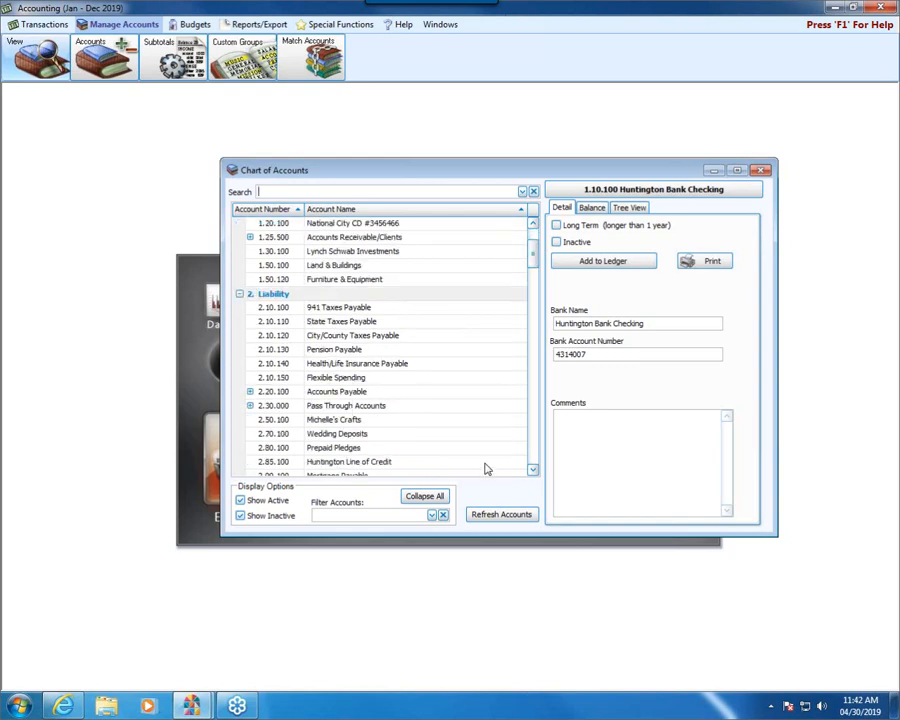
left_click(424, 496)
left_click(240, 252)
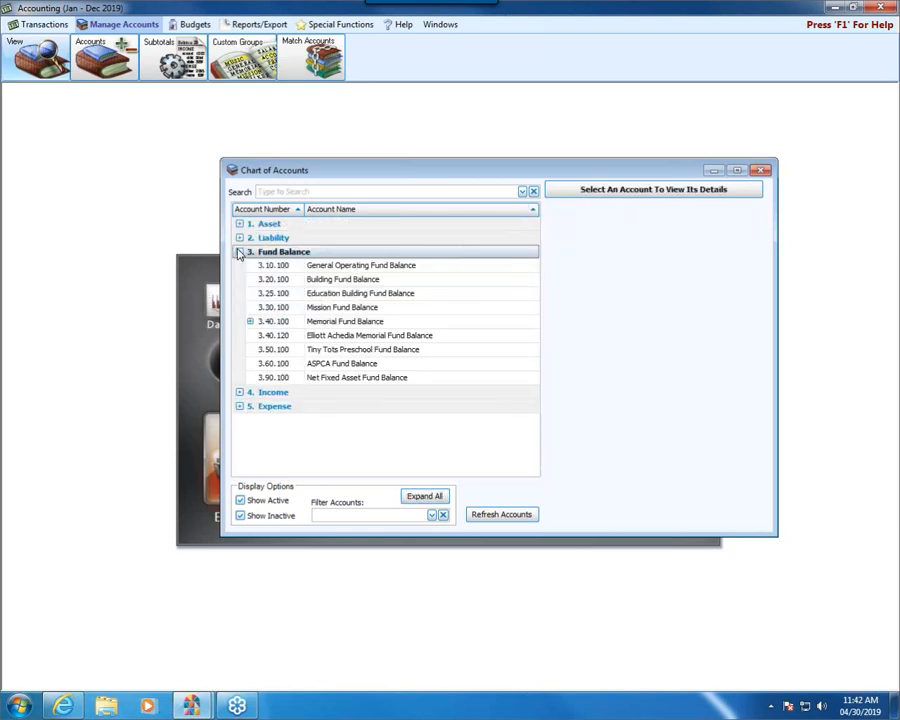
left_click(338, 265)
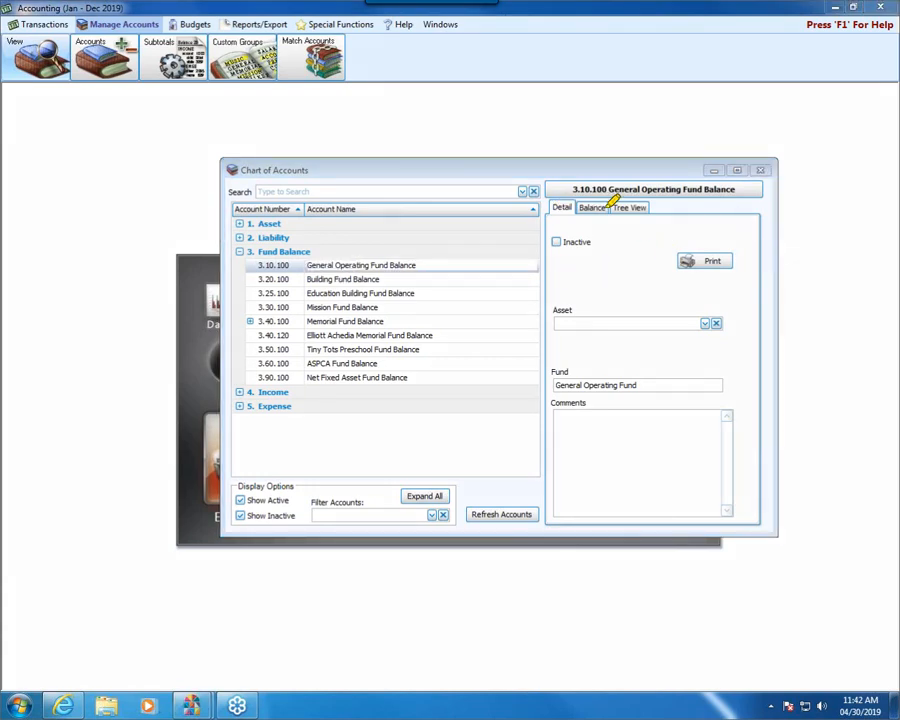
left_click_drag(578, 208, 606, 207)
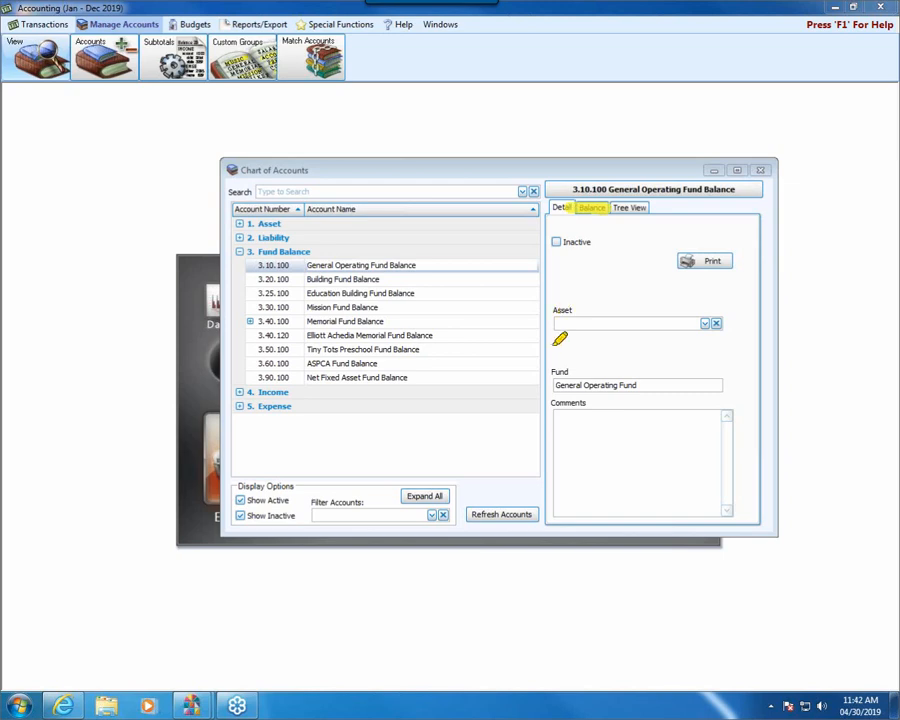
left_click_drag(549, 302, 590, 301)
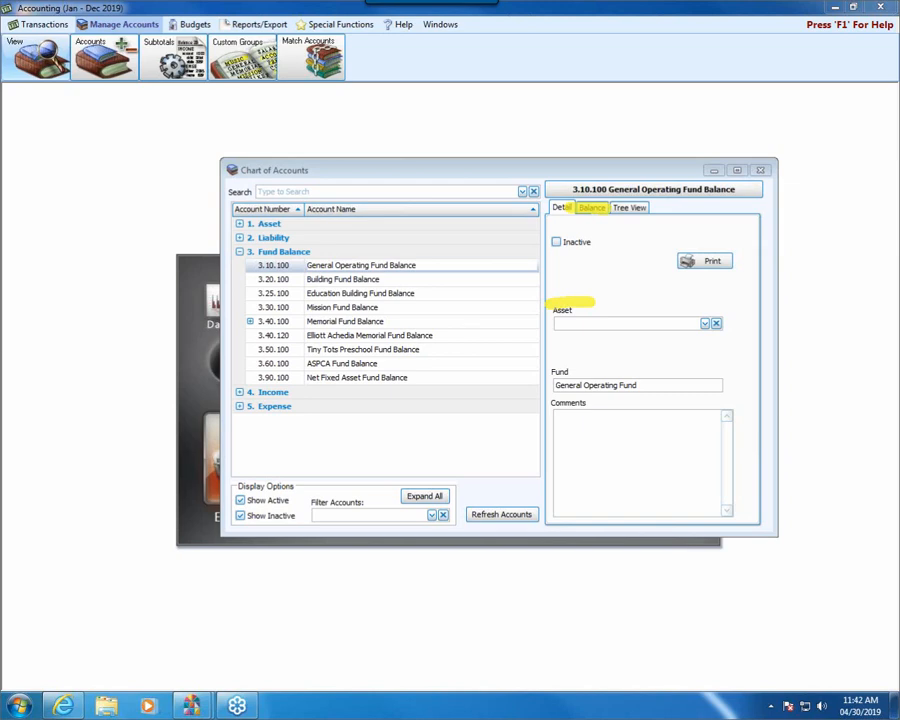
key("Escape")
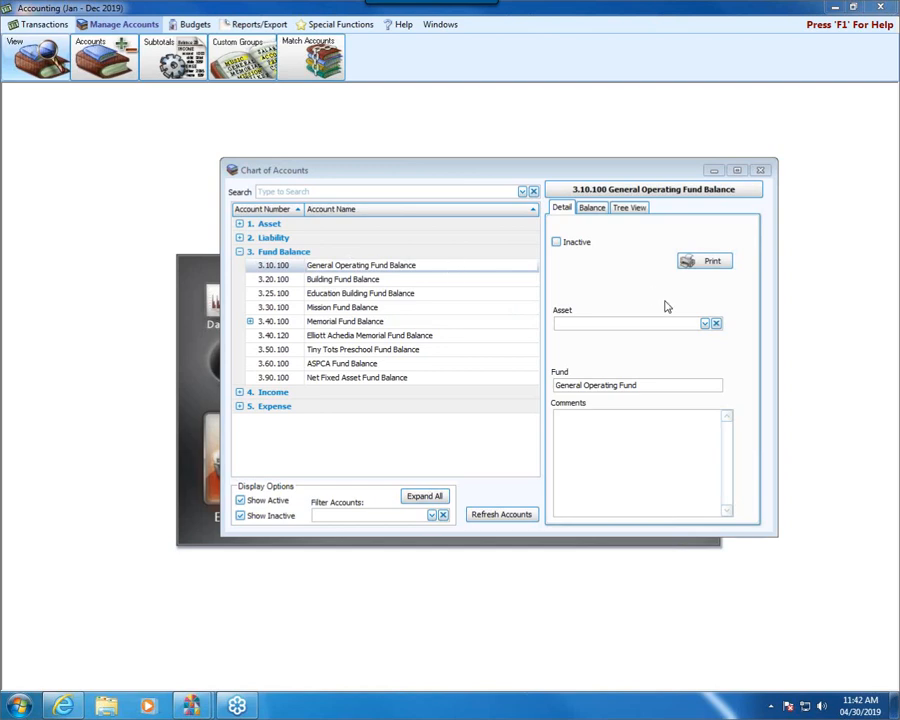
Link the General Operating Fund Balance account to the Park National Checking asset and close the chart of accounts.
left_click(705, 324)
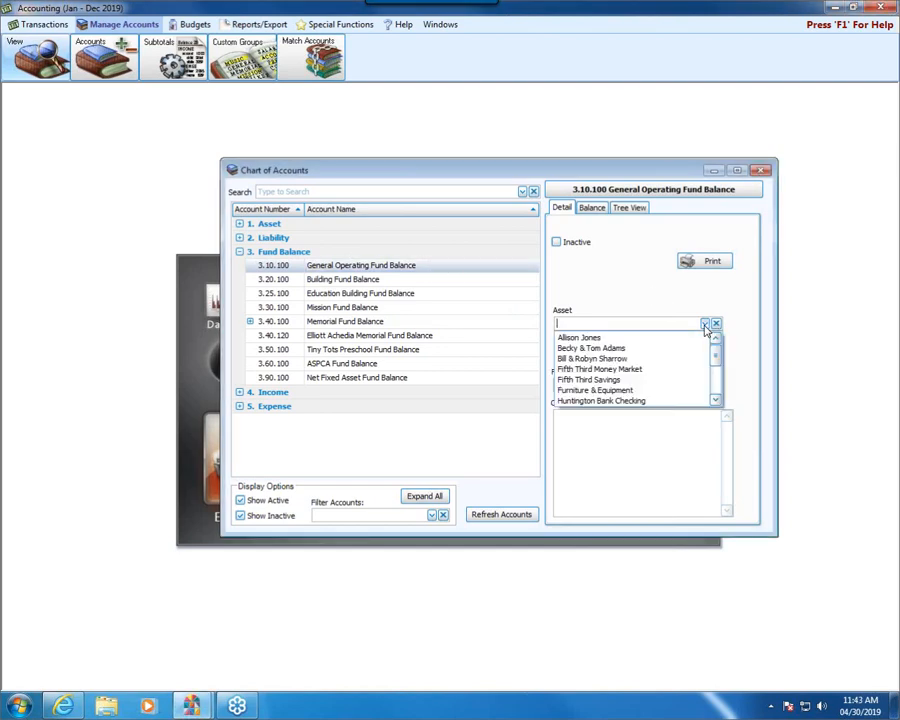
left_click_drag(715, 356, 716, 378)
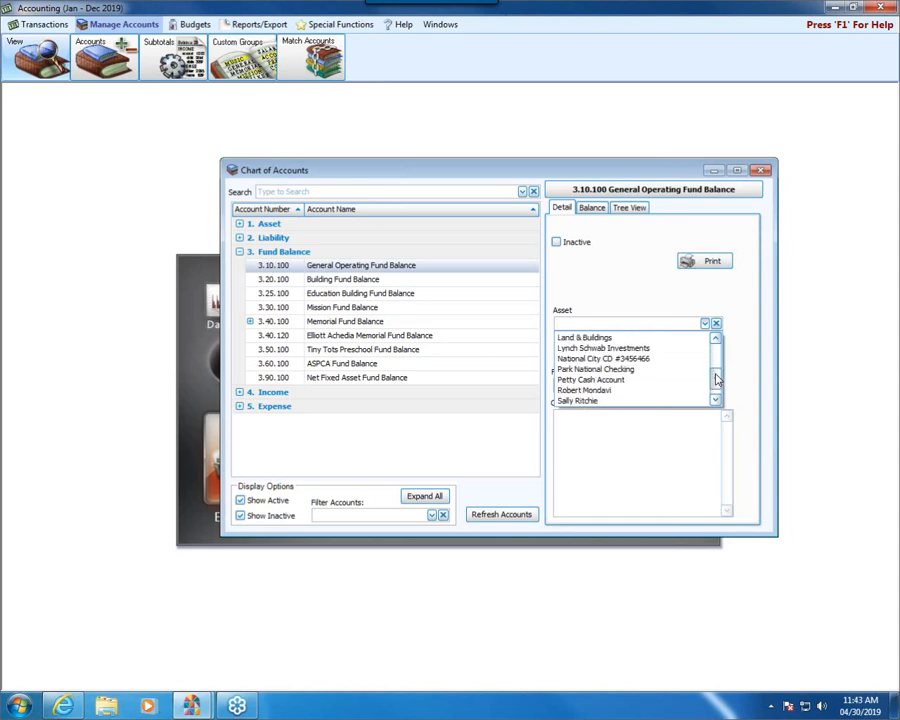
left_click(611, 370)
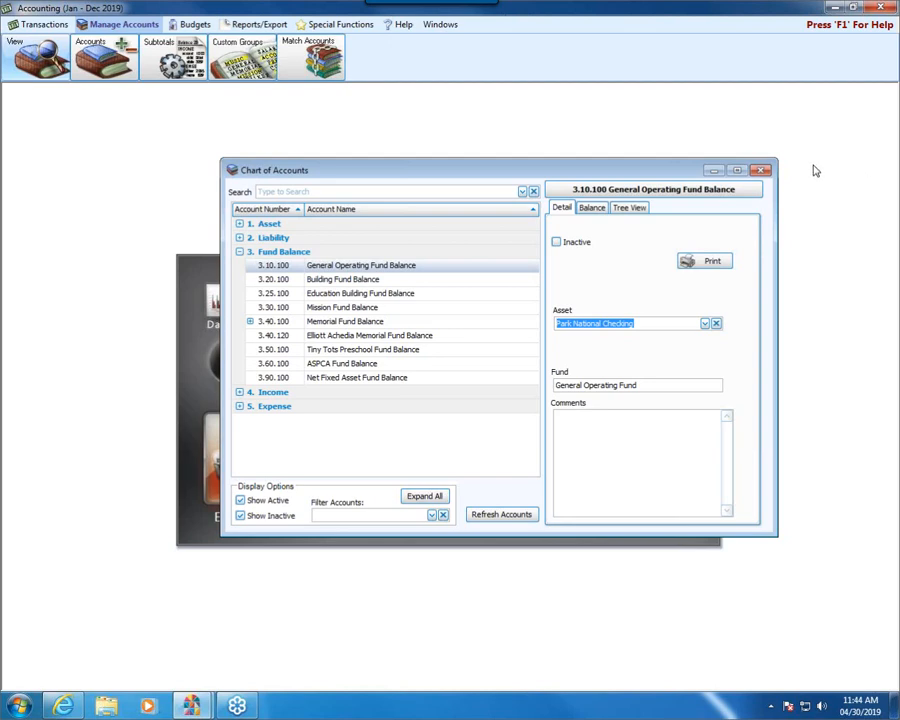
left_click(760, 172)
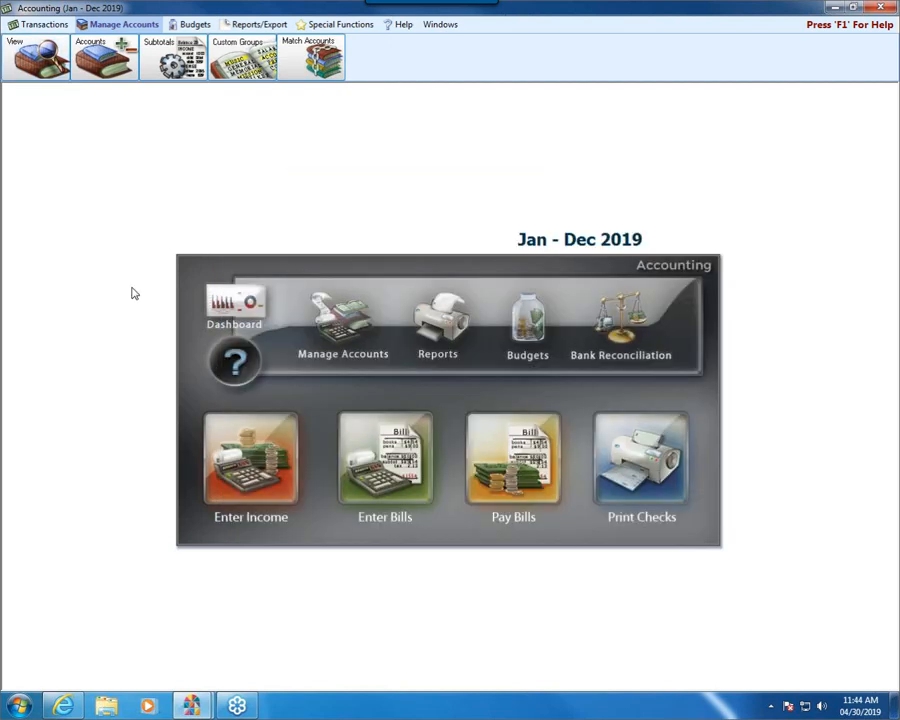
Start an income transaction with 1.10.100 Huntington Bank Checking as the asset account.
left_click(222, 462)
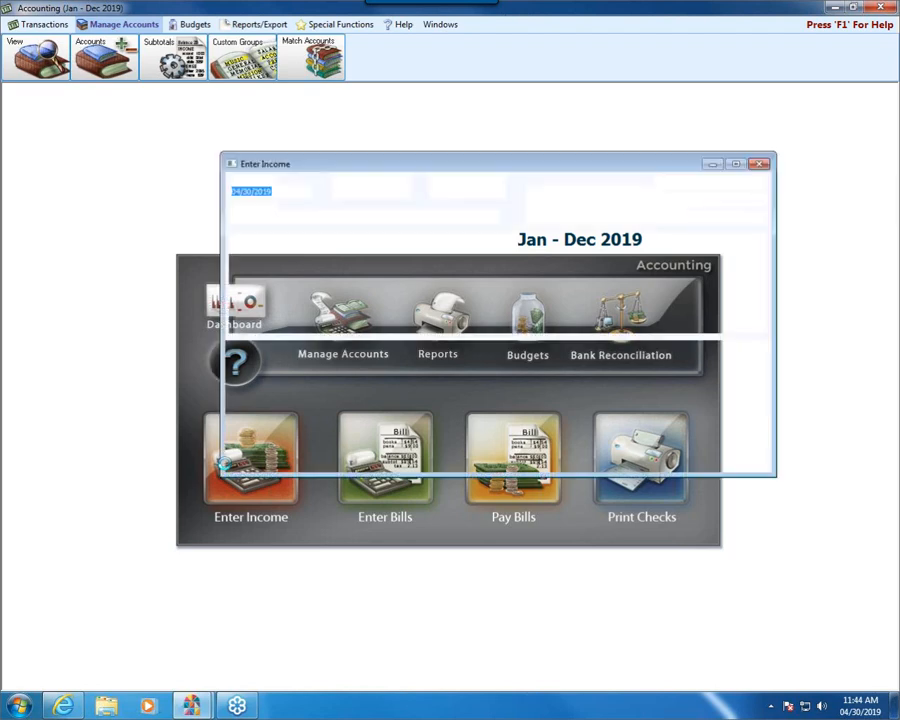
left_click(481, 216)
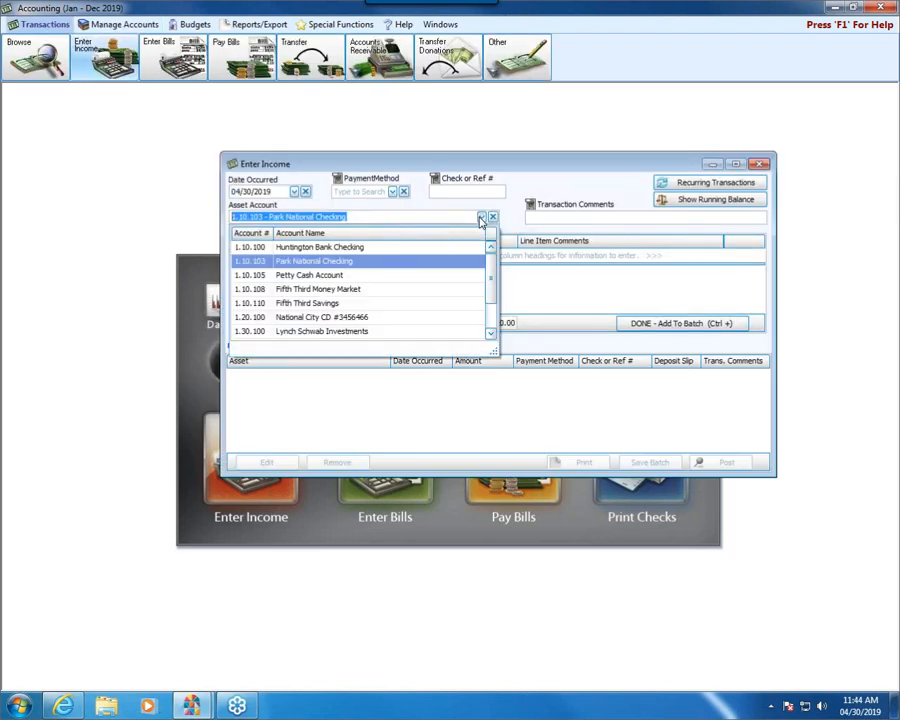
left_click(287, 250)
left_click(286, 253)
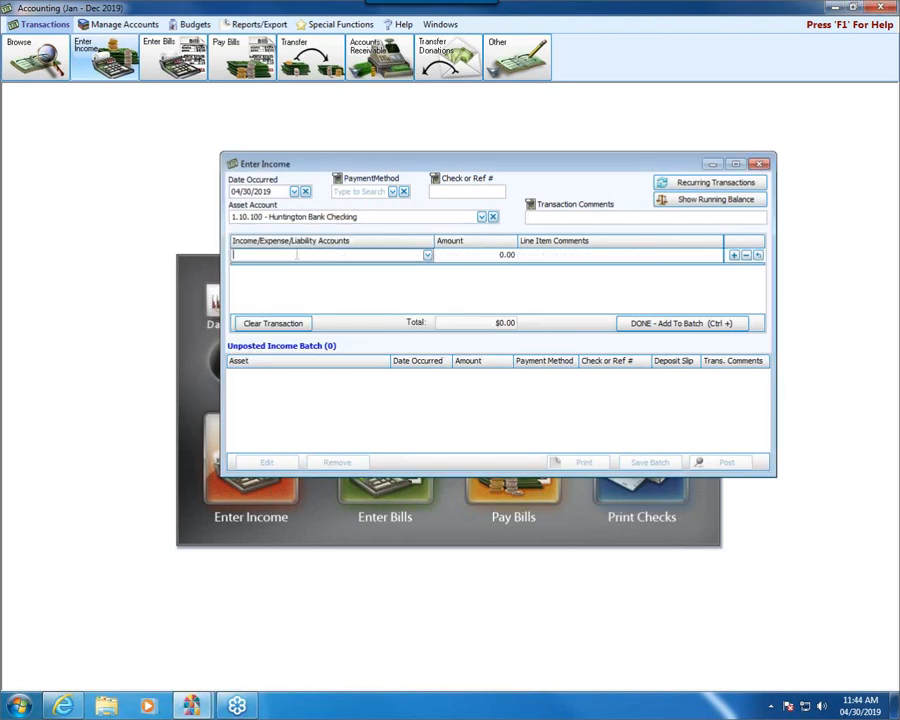
Enter 500.00 for 4.10.100 General Tithes & Offerings, then try to add the transaction to the batch and decline to proceed.
left_click(410, 256)
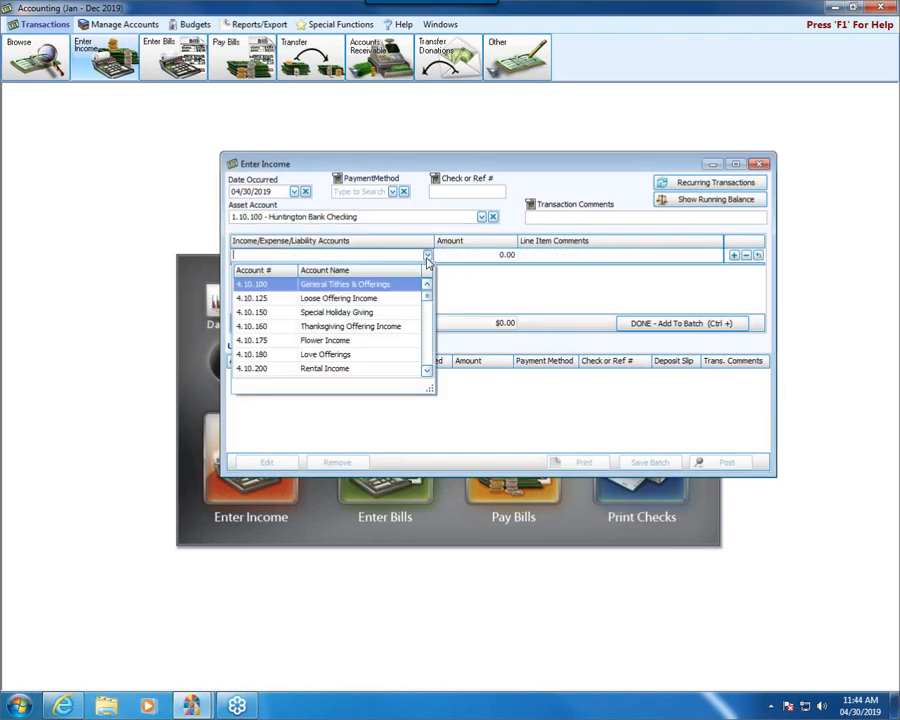
left_click(335, 283)
left_click(497, 259)
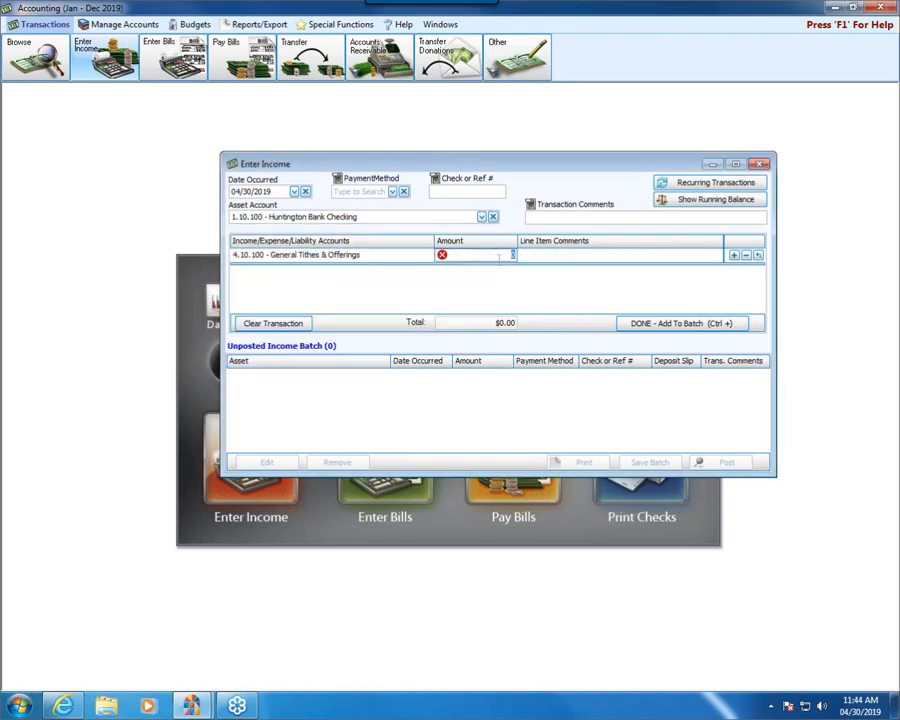
left_click(410, 256)
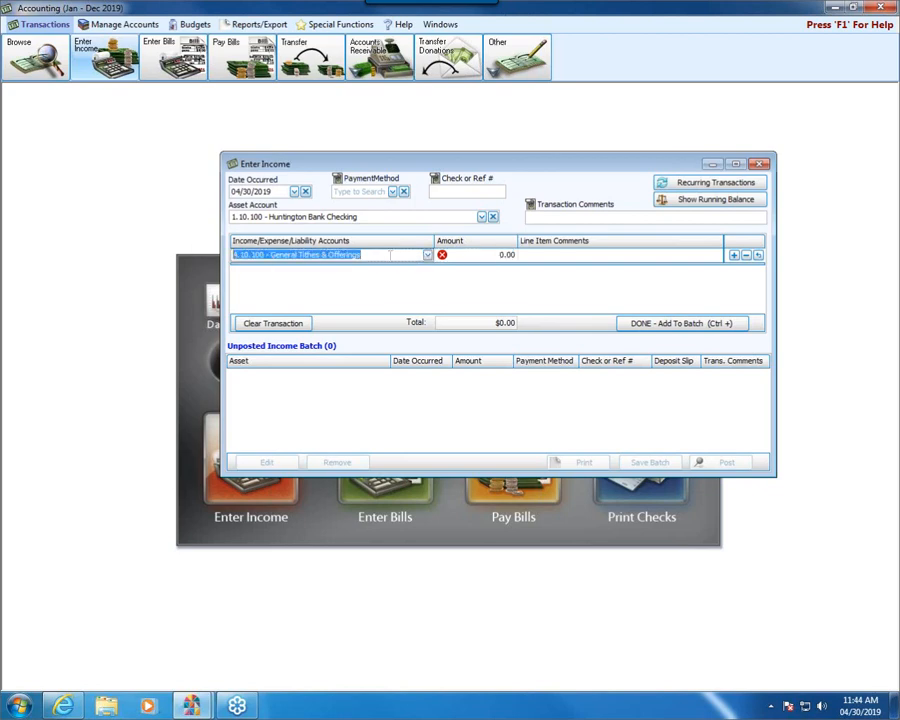
left_click(500, 257)
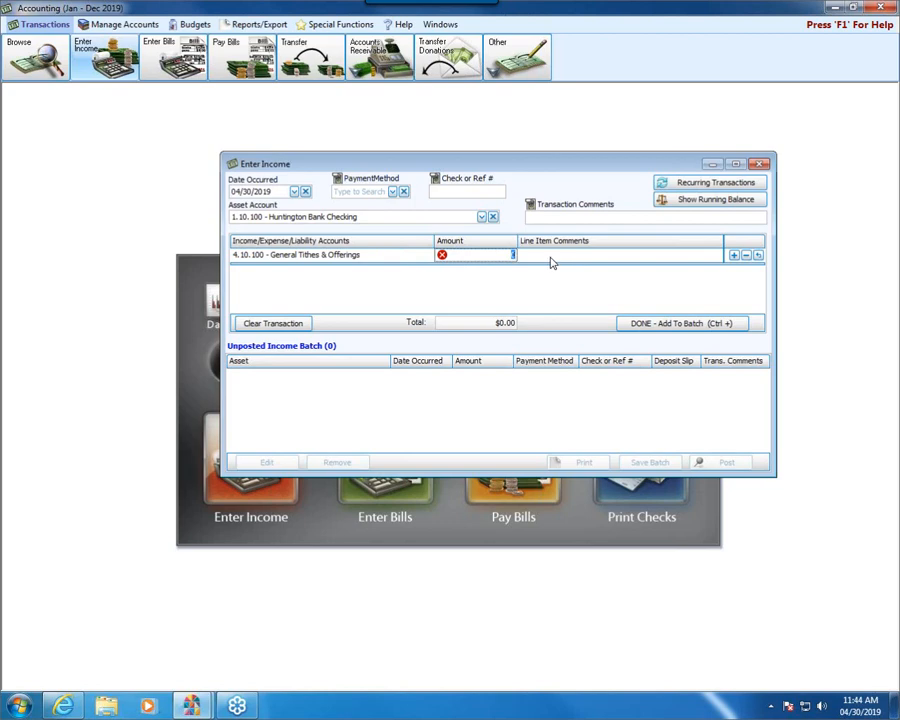
type("500")
left_click(667, 322)
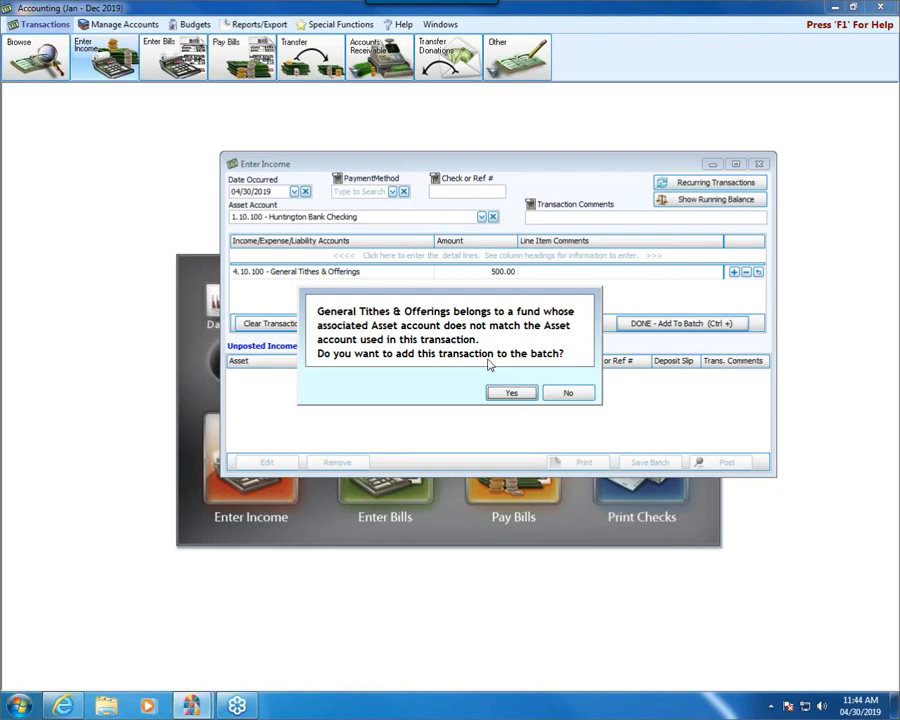
left_click(570, 395)
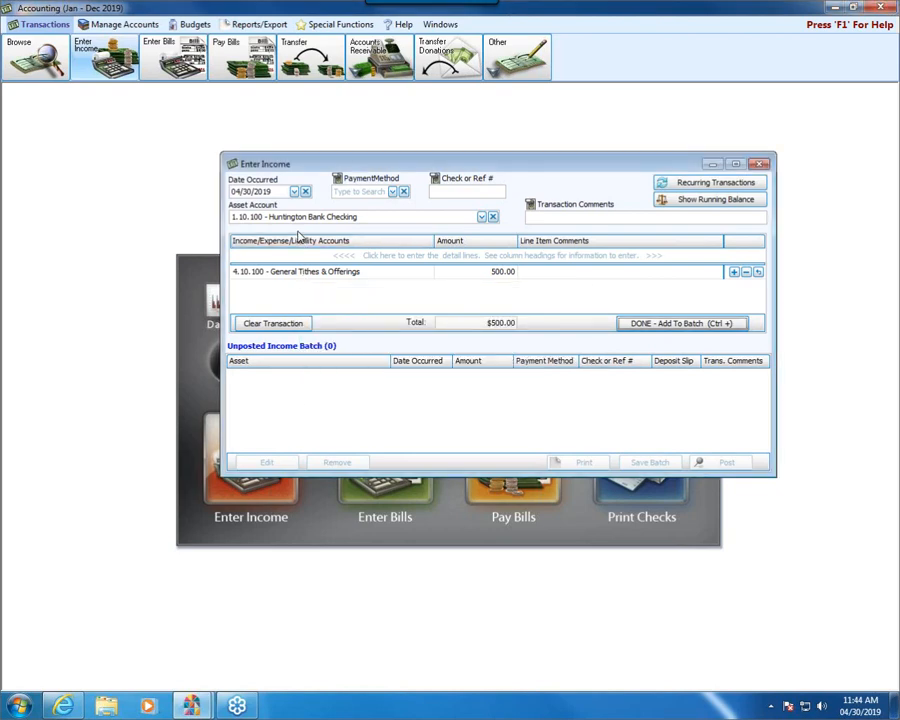
Add the transaction to the batch with asset account 1.10.103 Park National Checking, then exit income entry by deleting the entire batch.
left_click(481, 217)
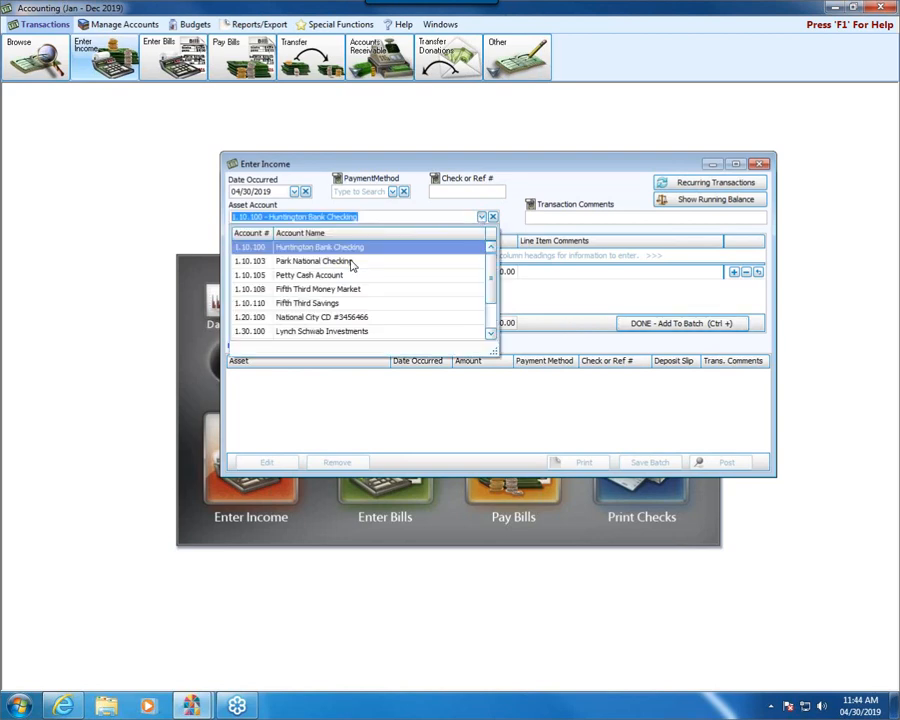
left_click(347, 263)
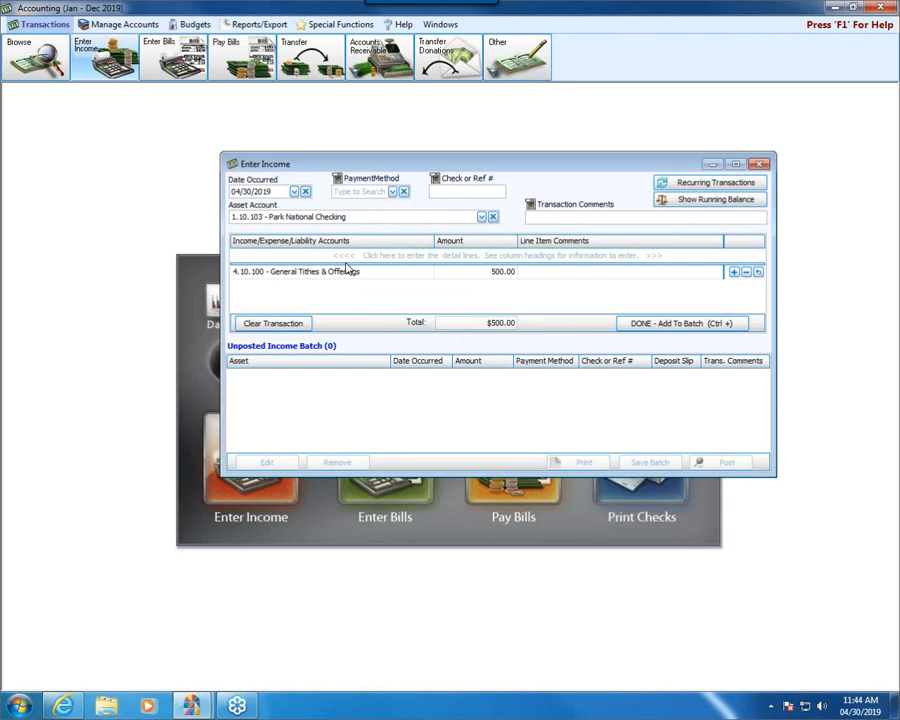
left_click(667, 324)
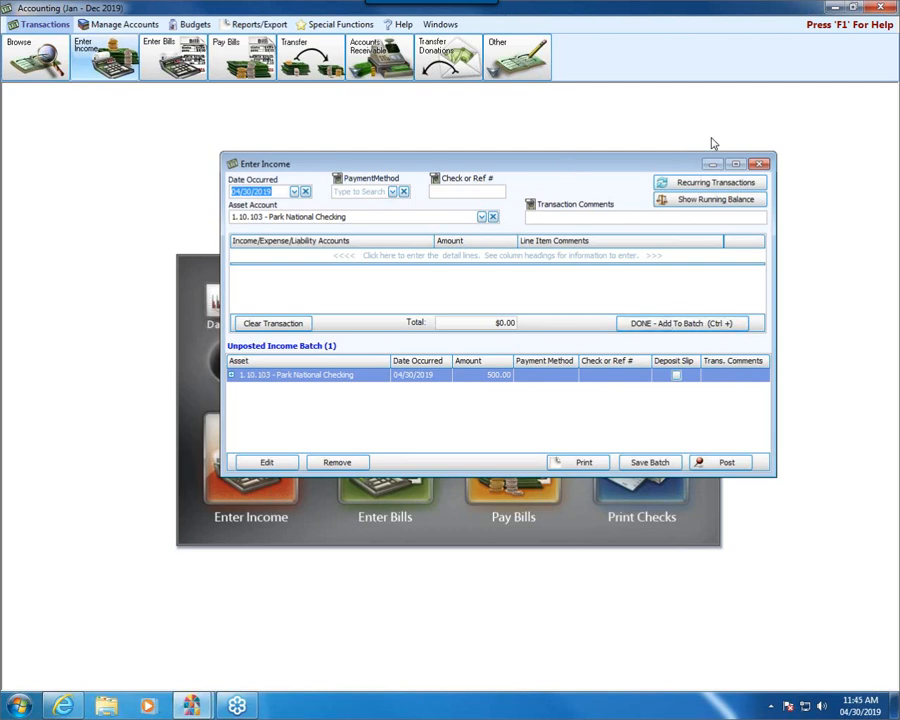
left_click(759, 165)
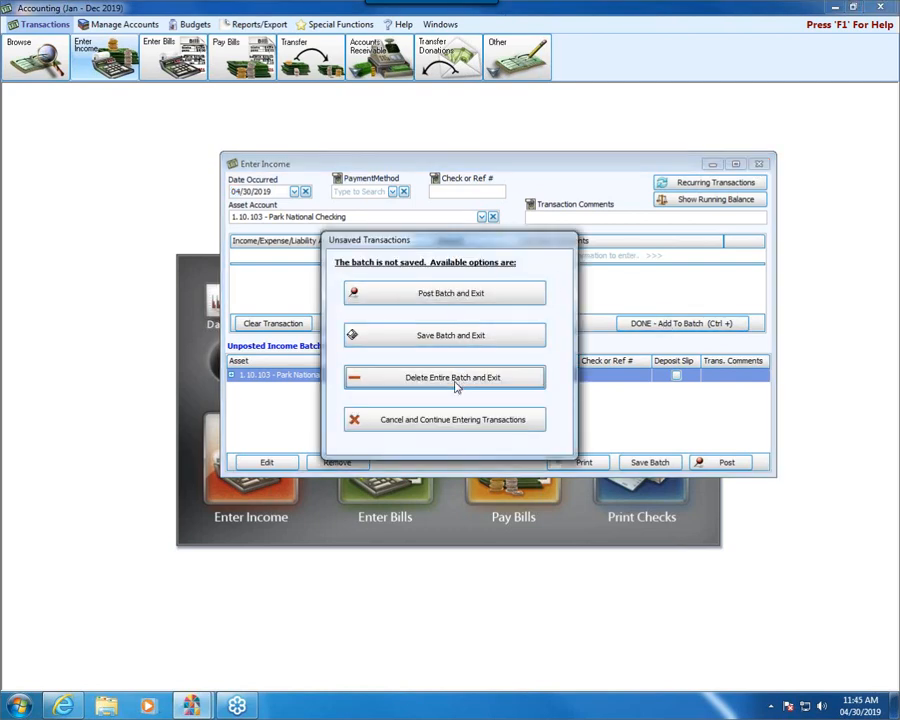
left_click(456, 378)
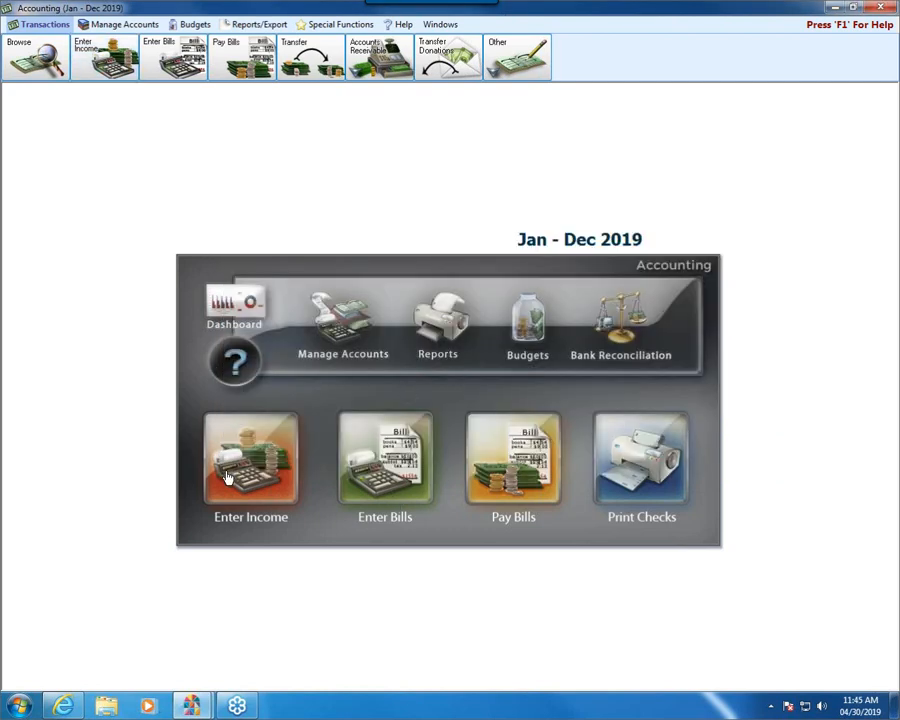
Clear the linked asset of 3.10.100 General Operating Fund Balance in the chart of accounts.
left_click(341, 331)
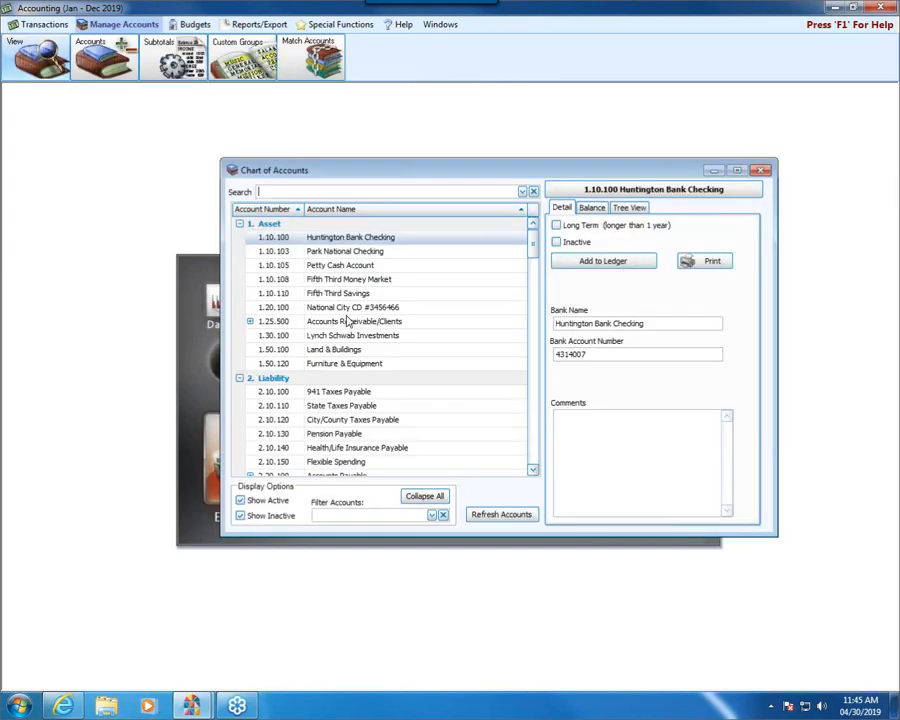
left_click(424, 495)
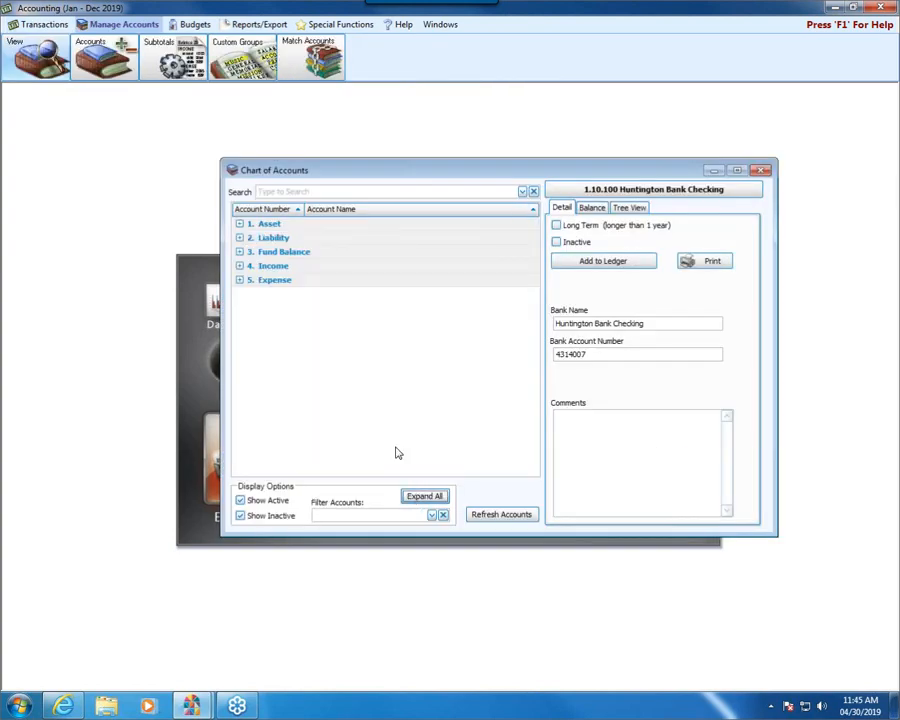
left_click(241, 252)
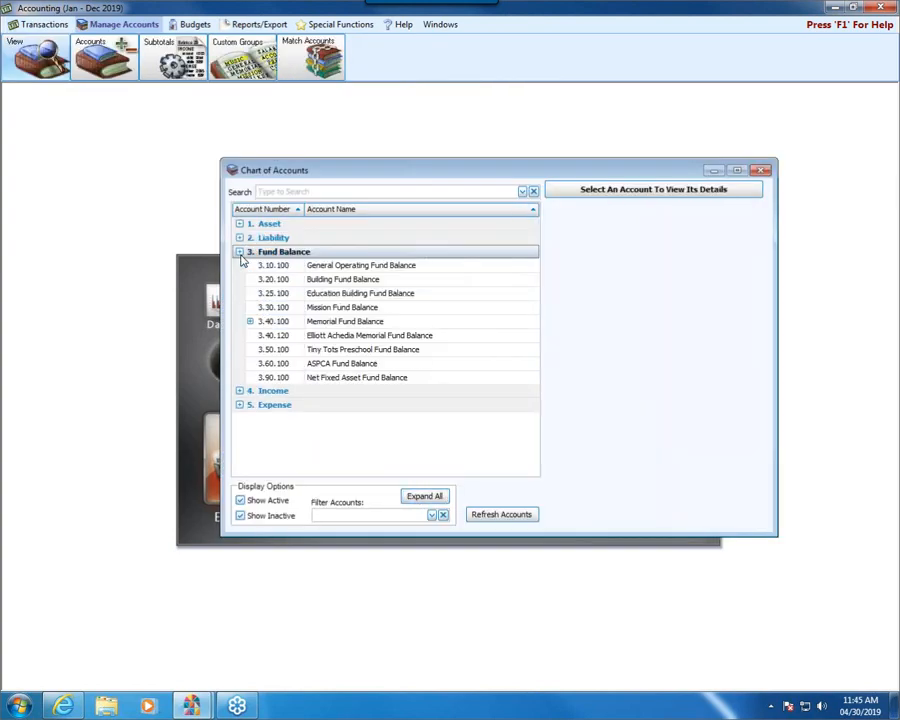
left_click(363, 267)
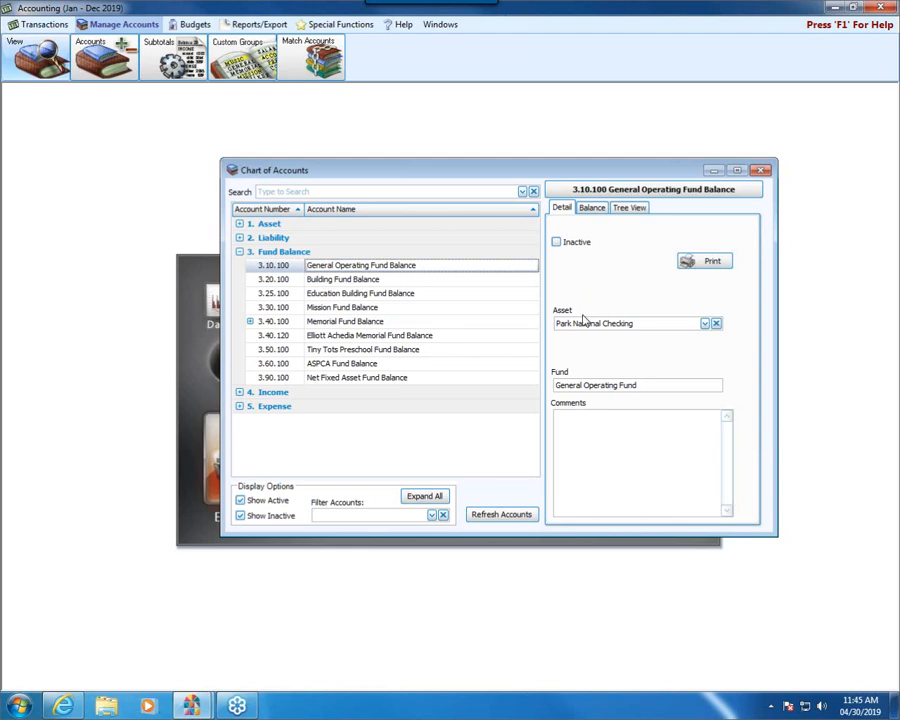
left_click(716, 325)
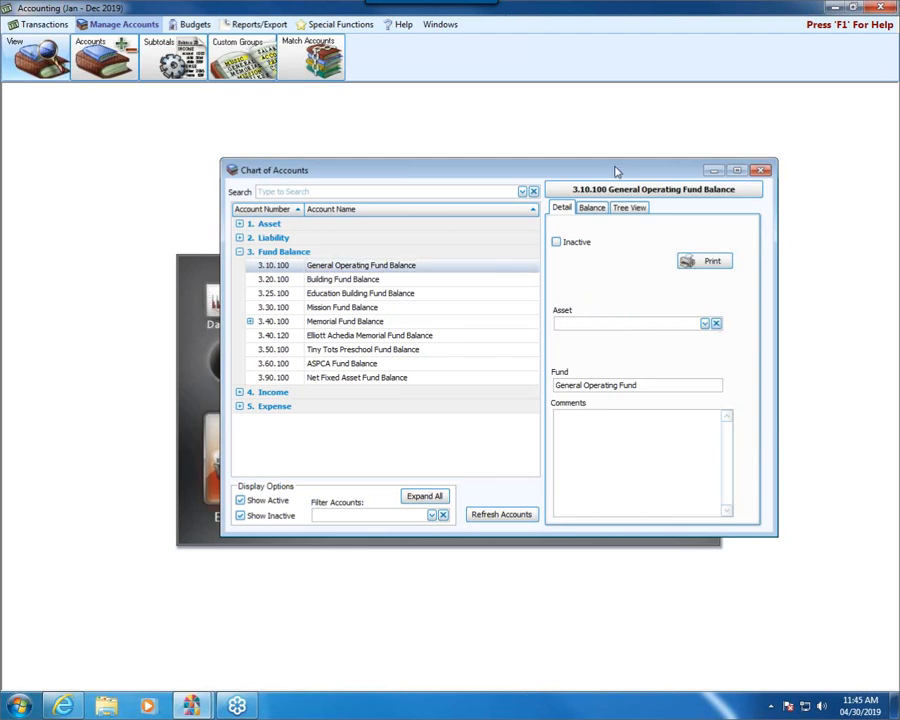